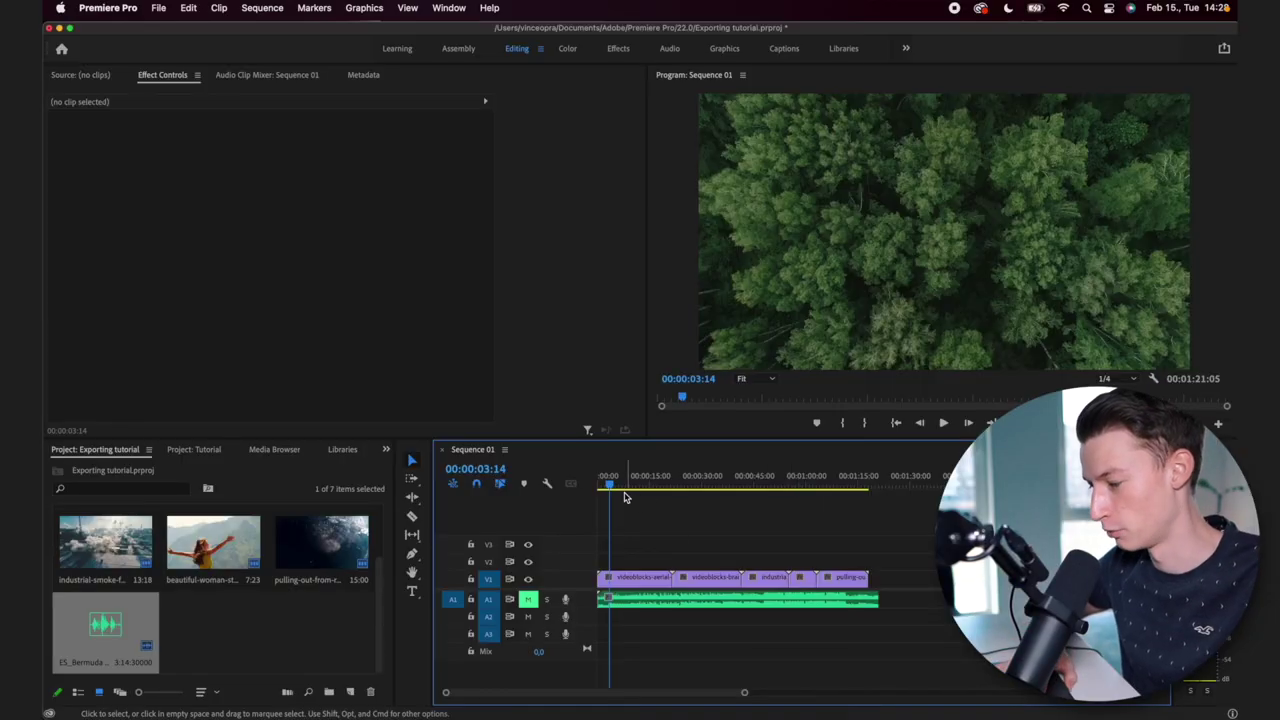
Unmute the A1 audio track and select every clip in the sequence
drag(609, 486, 628, 487)
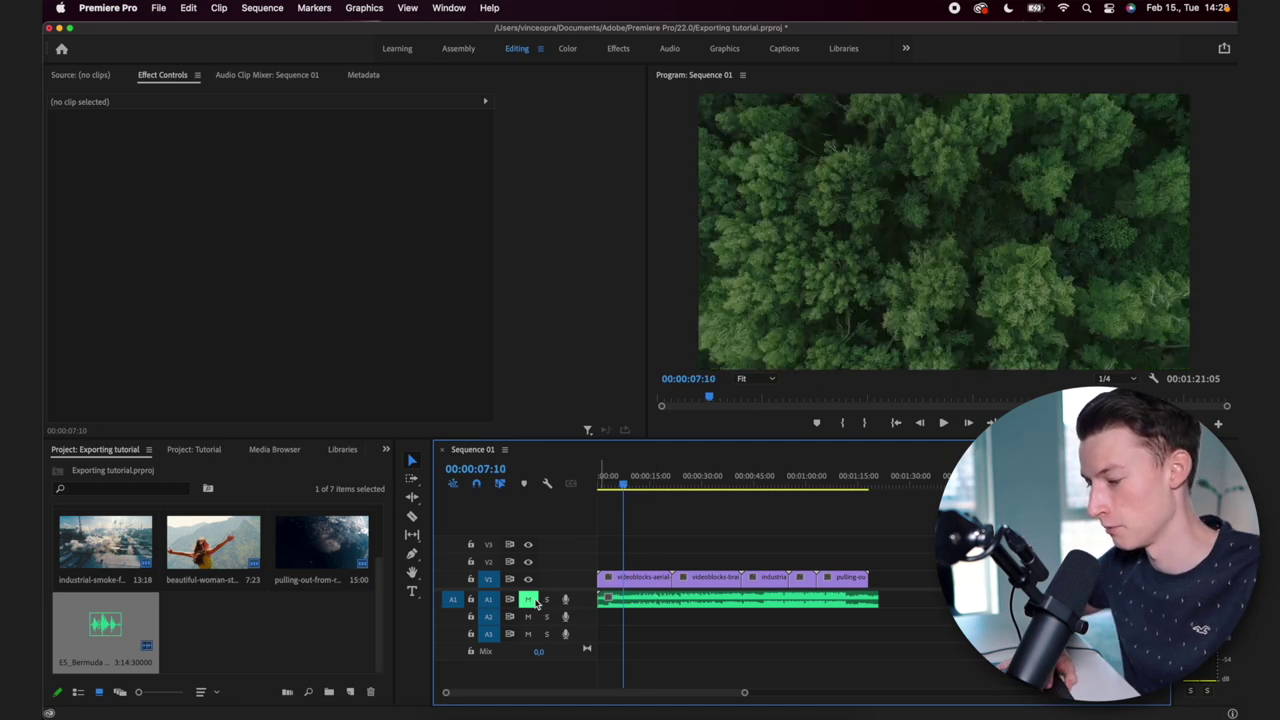
click(528, 599)
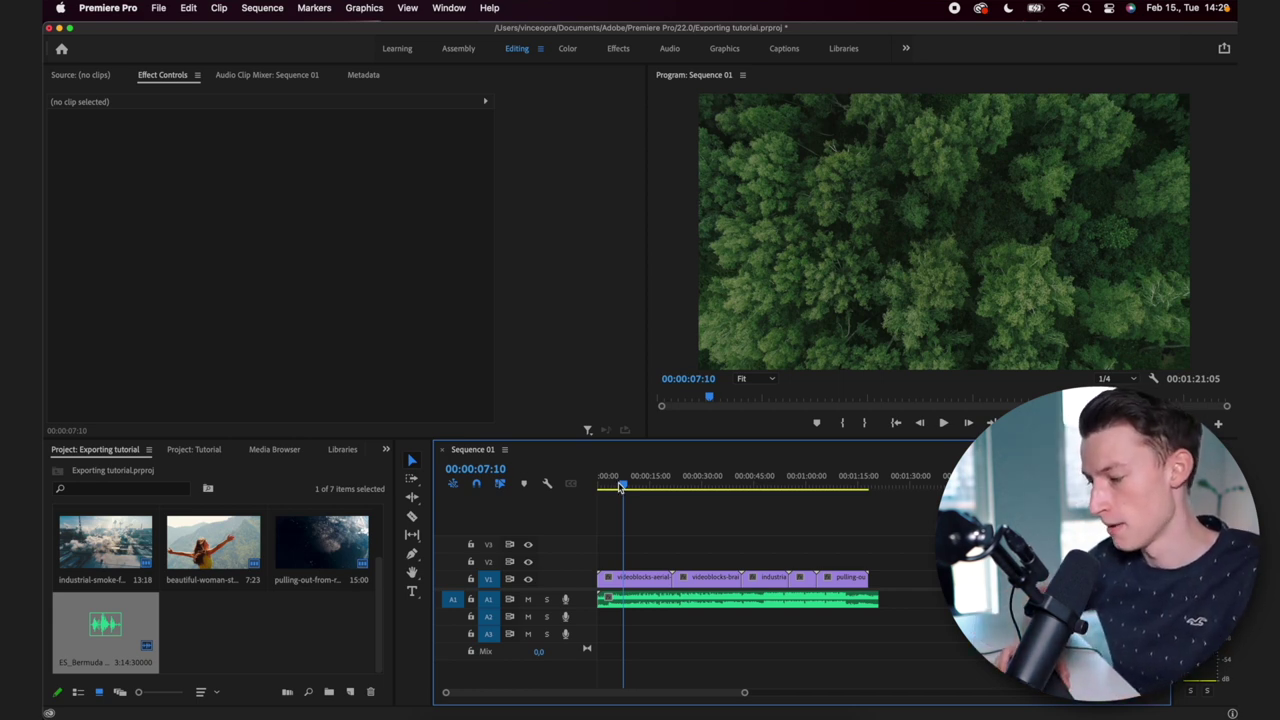
drag(620, 486, 587, 483)
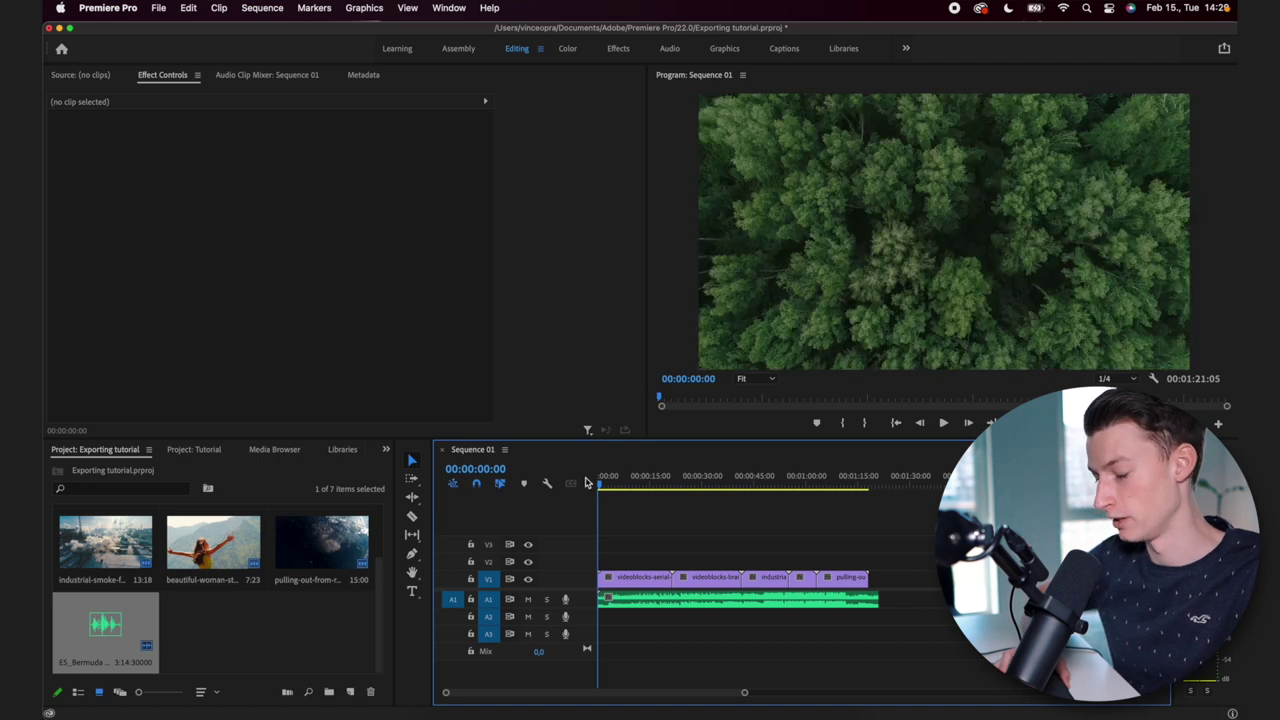
key(super+a)
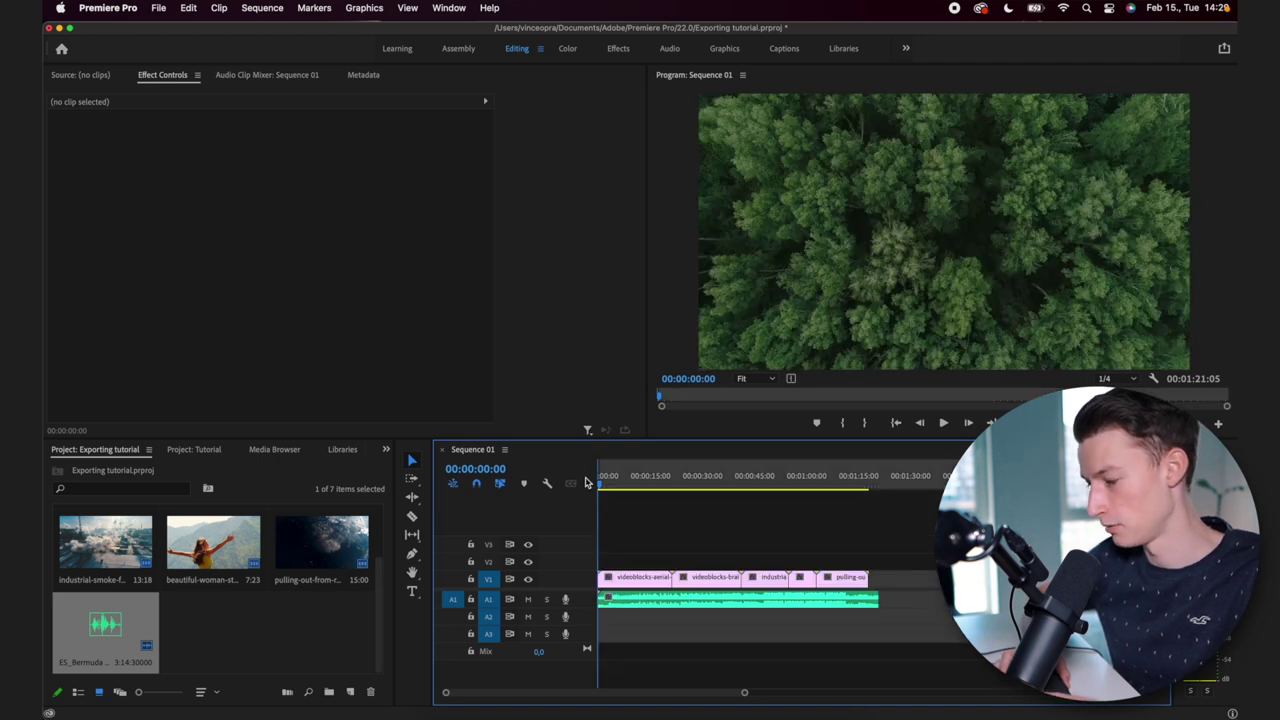
Set an Out point on the last frame of Sequence 01
click(877, 481)
drag(877, 481, 880, 481)
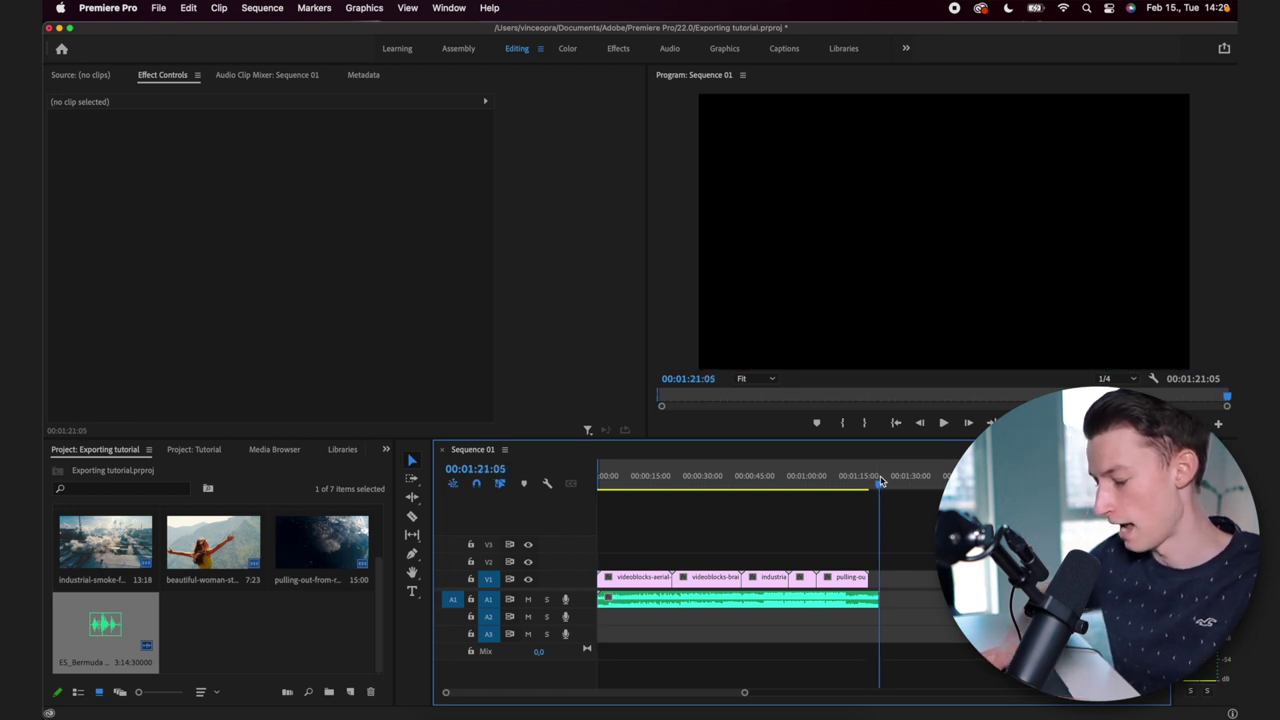
key(o)
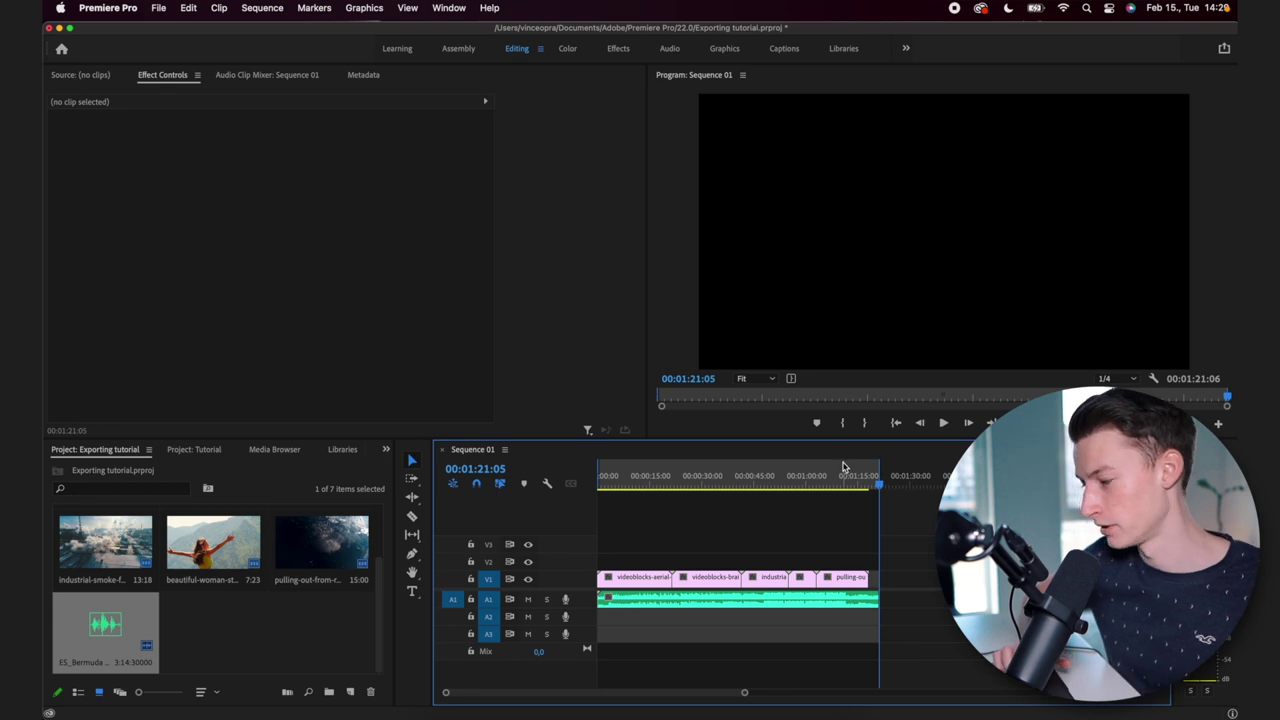
right_click(783, 473)
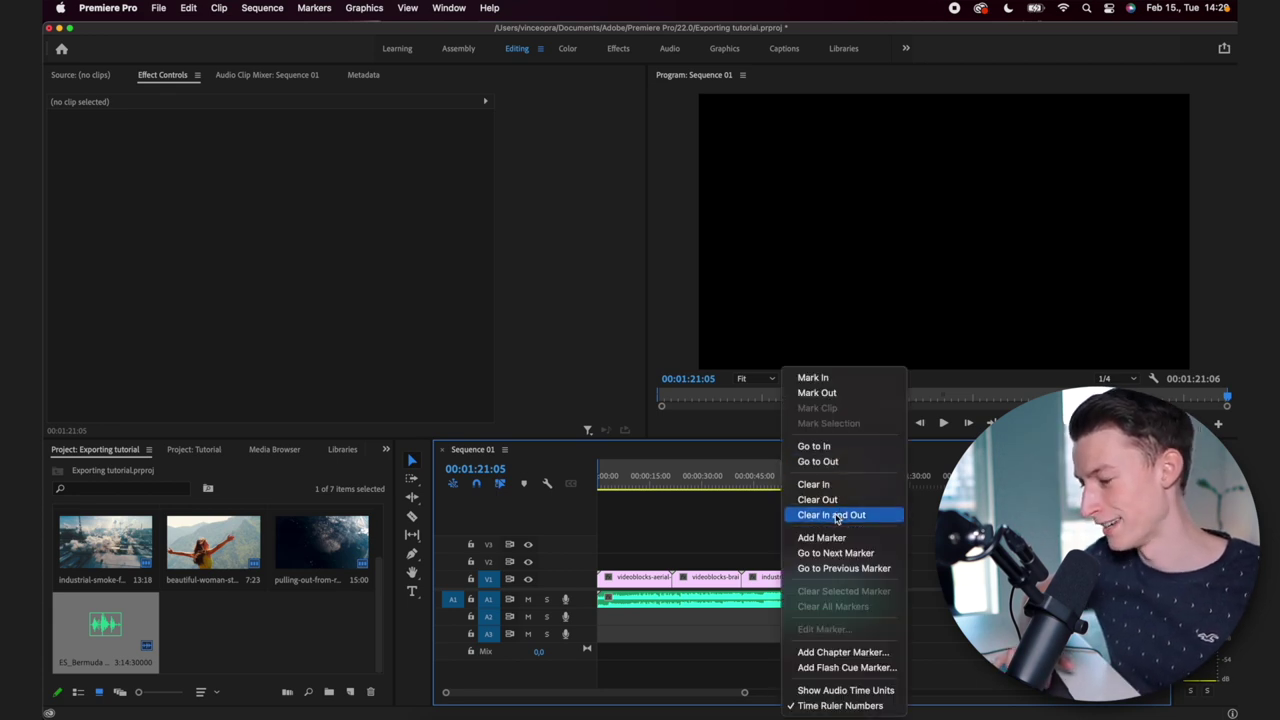
click(757, 456)
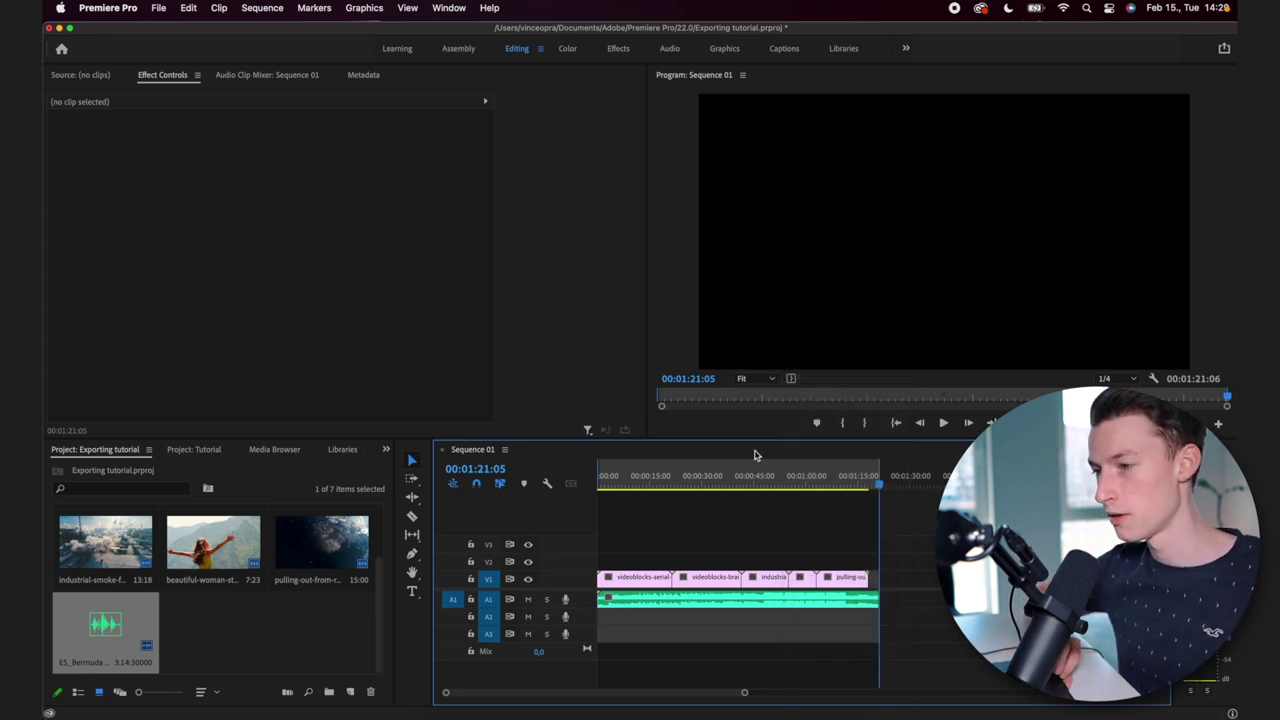
Open Export Settings via File > Export > Media and scrub the preview to 00:00:51:21
click(160, 8)
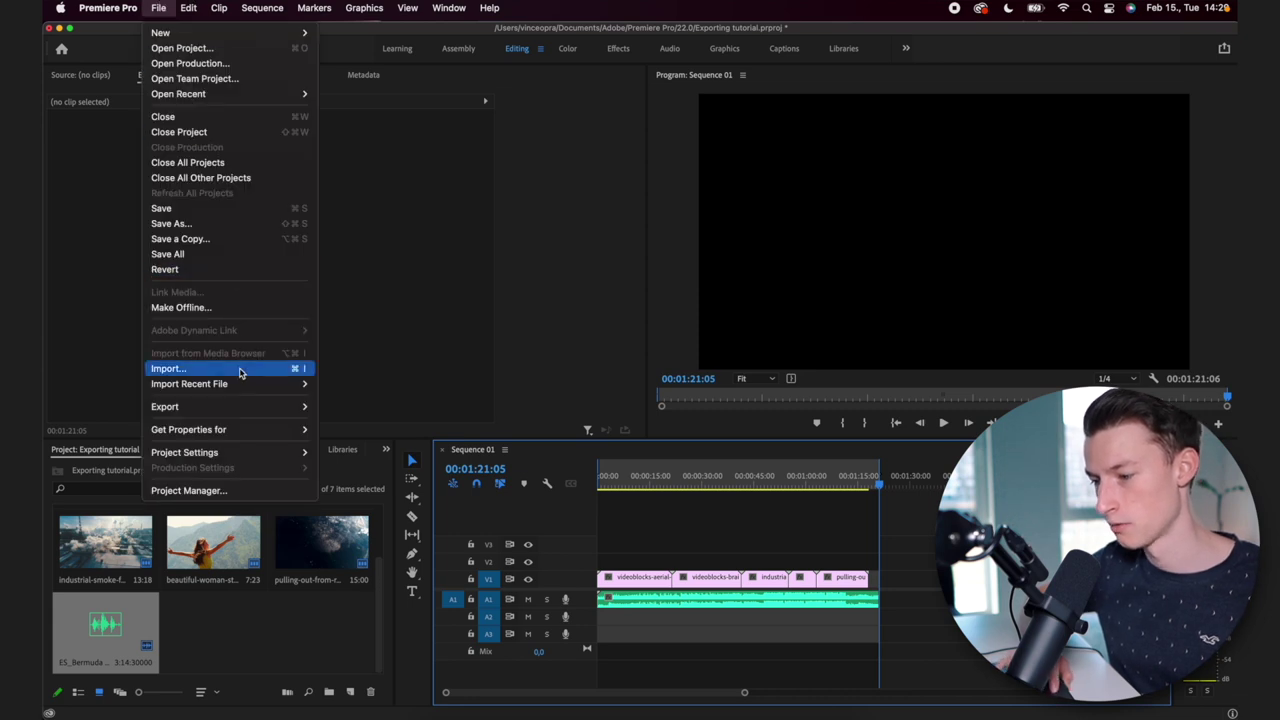
mouse_move(240, 407)
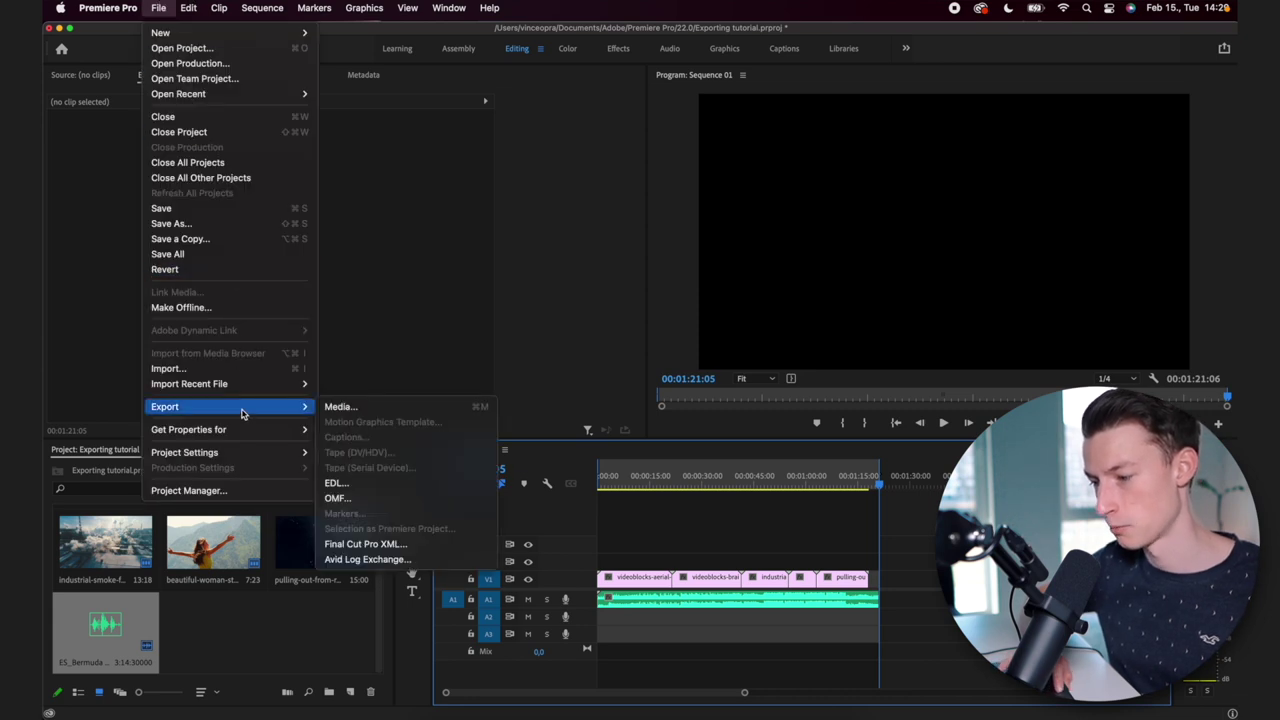
click(348, 407)
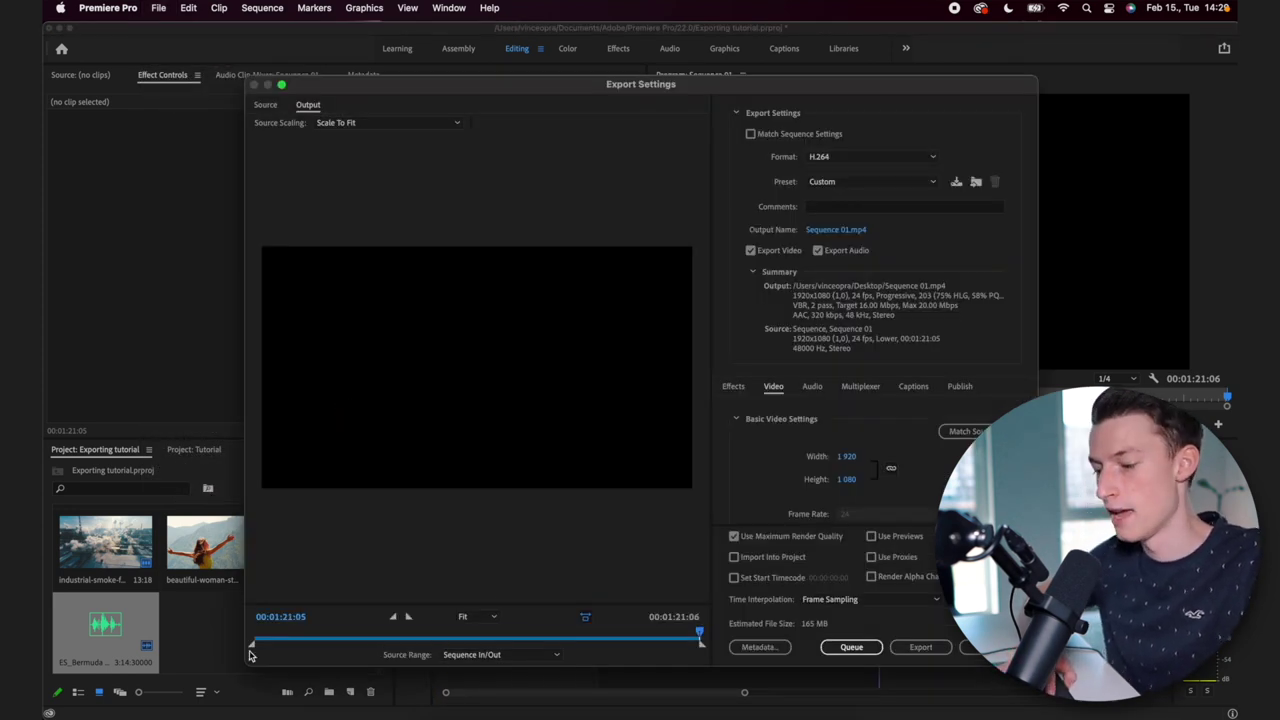
drag(259, 641, 659, 631)
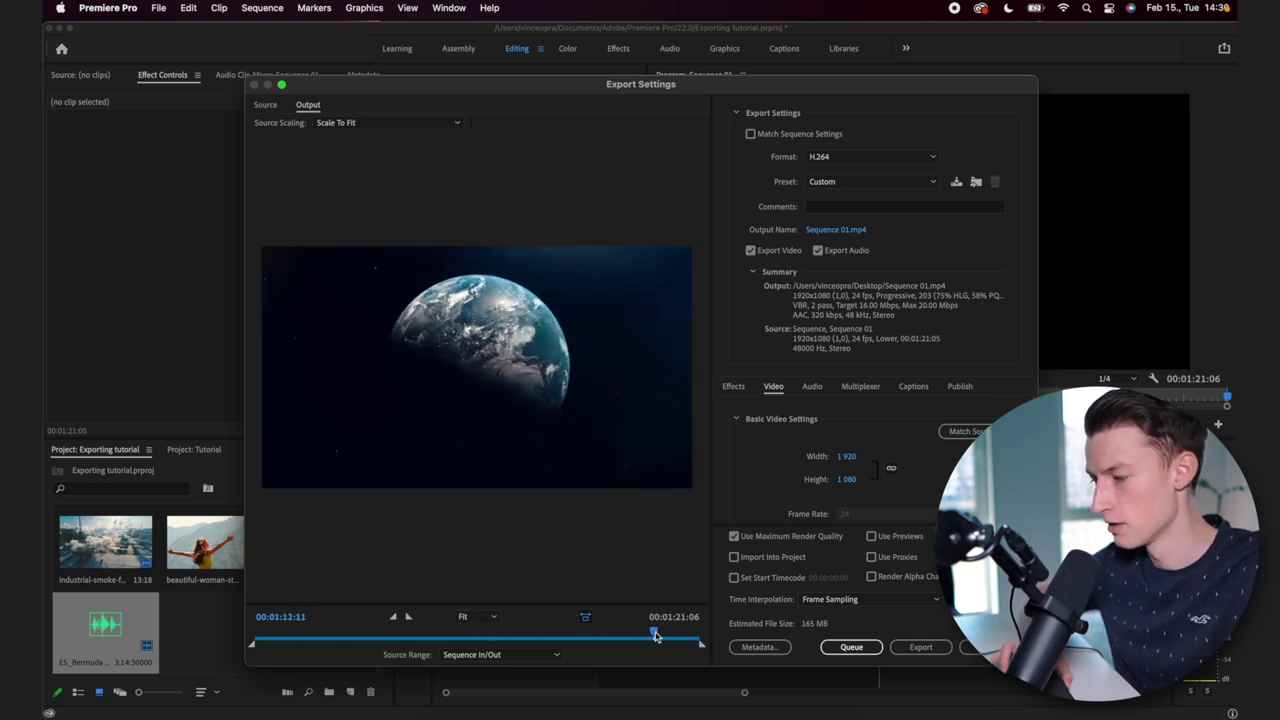
click(538, 627)
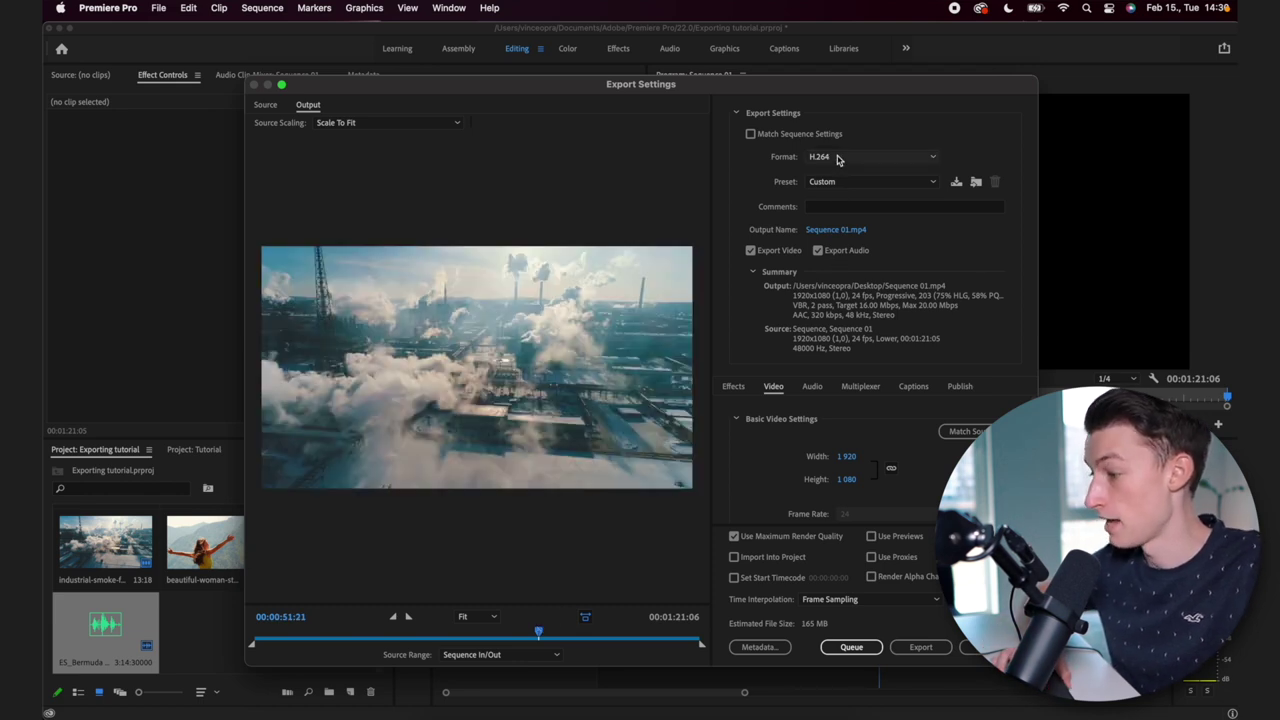
Choose H.264 format and the YouTube 1080p Full HD preset (1920x1080, 24 fps, VBR 16 Mbps)
scroll(838, 158, up, 2)
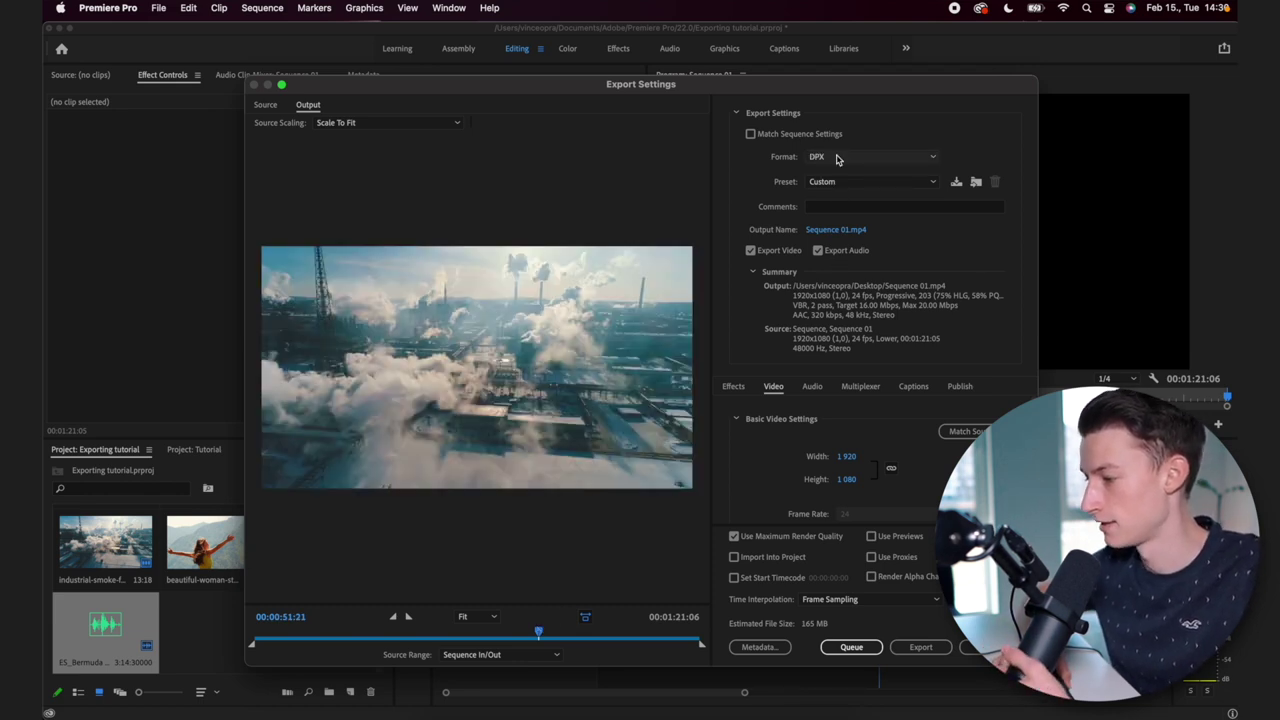
scroll(838, 158, down, 2)
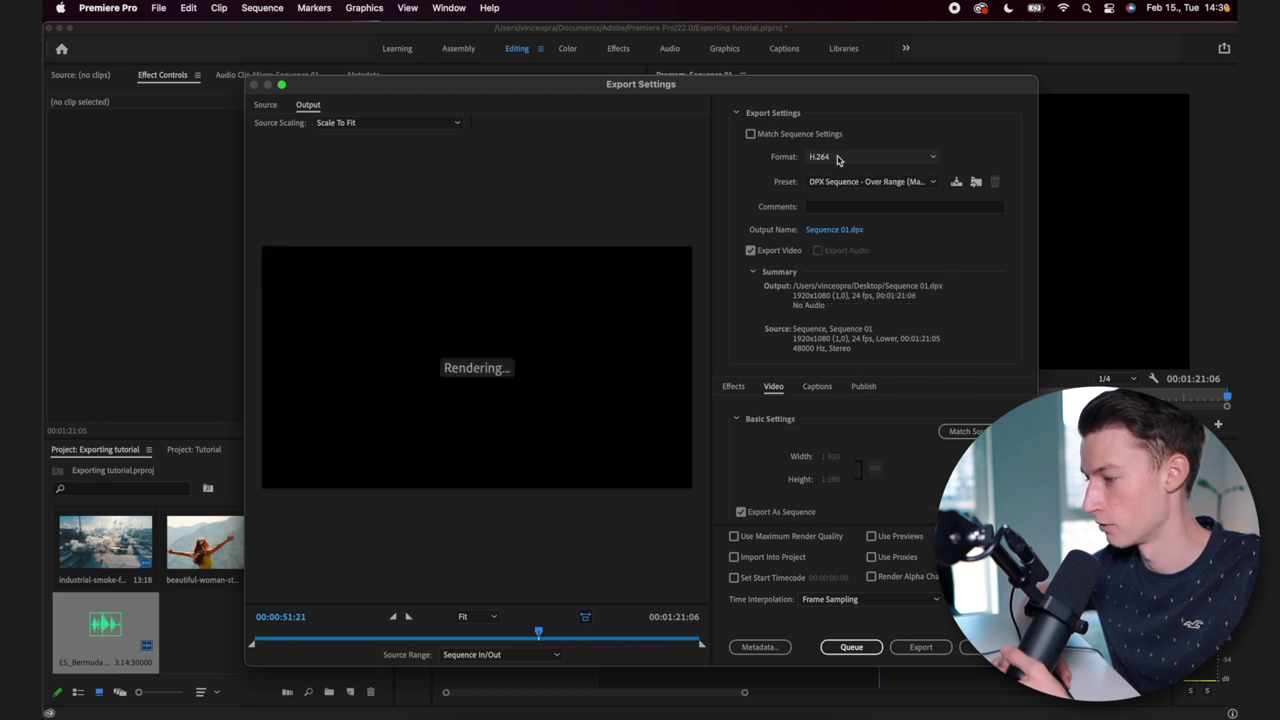
click(820, 157)
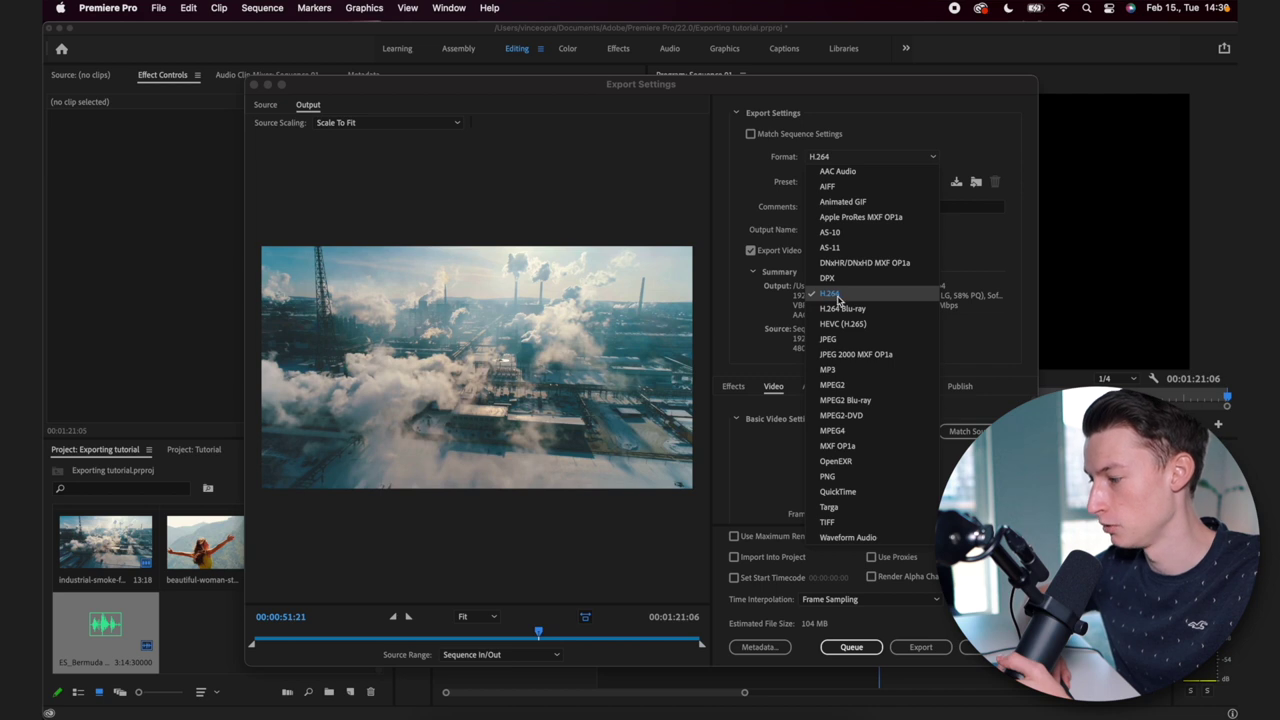
click(838, 298)
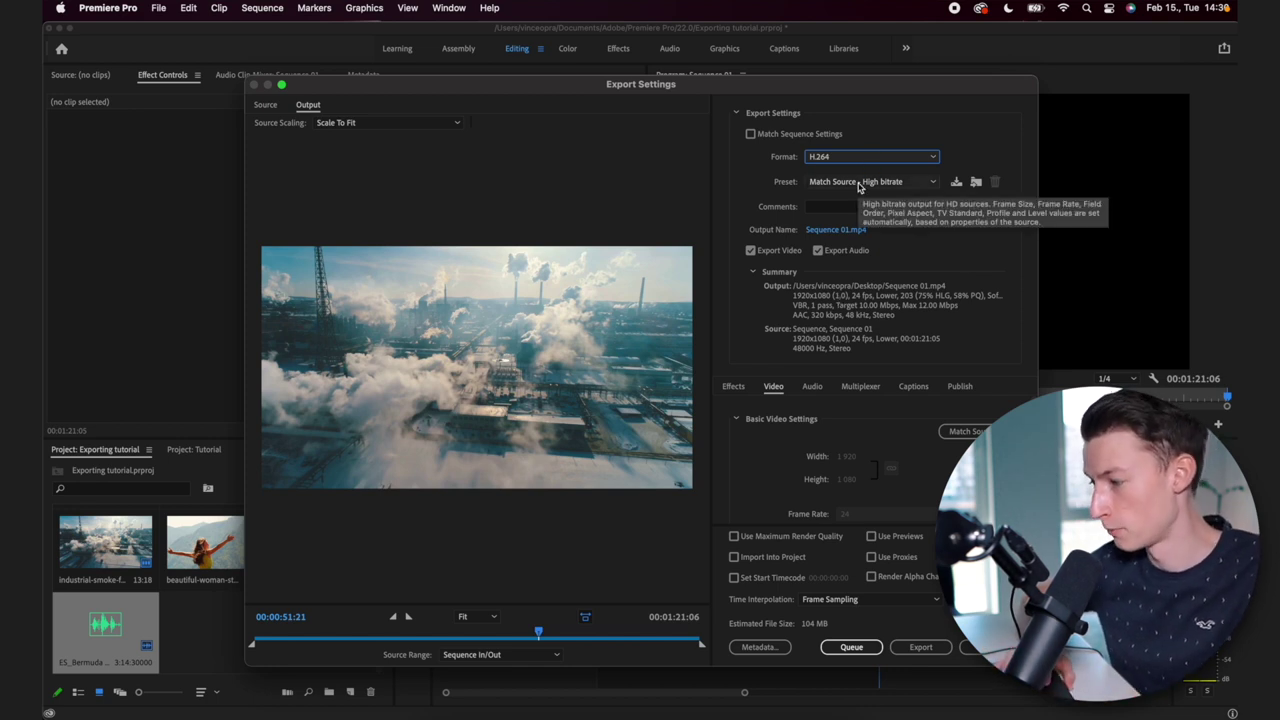
click(858, 182)
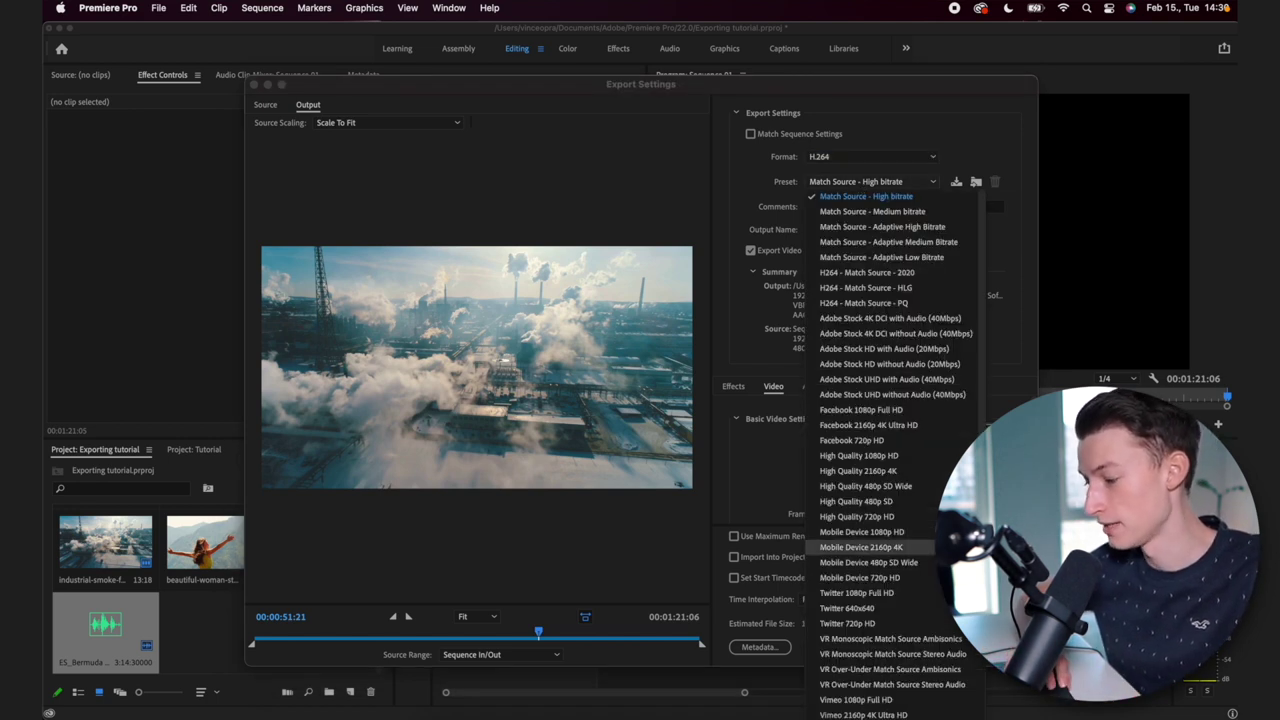
scroll(860, 423, down, 4)
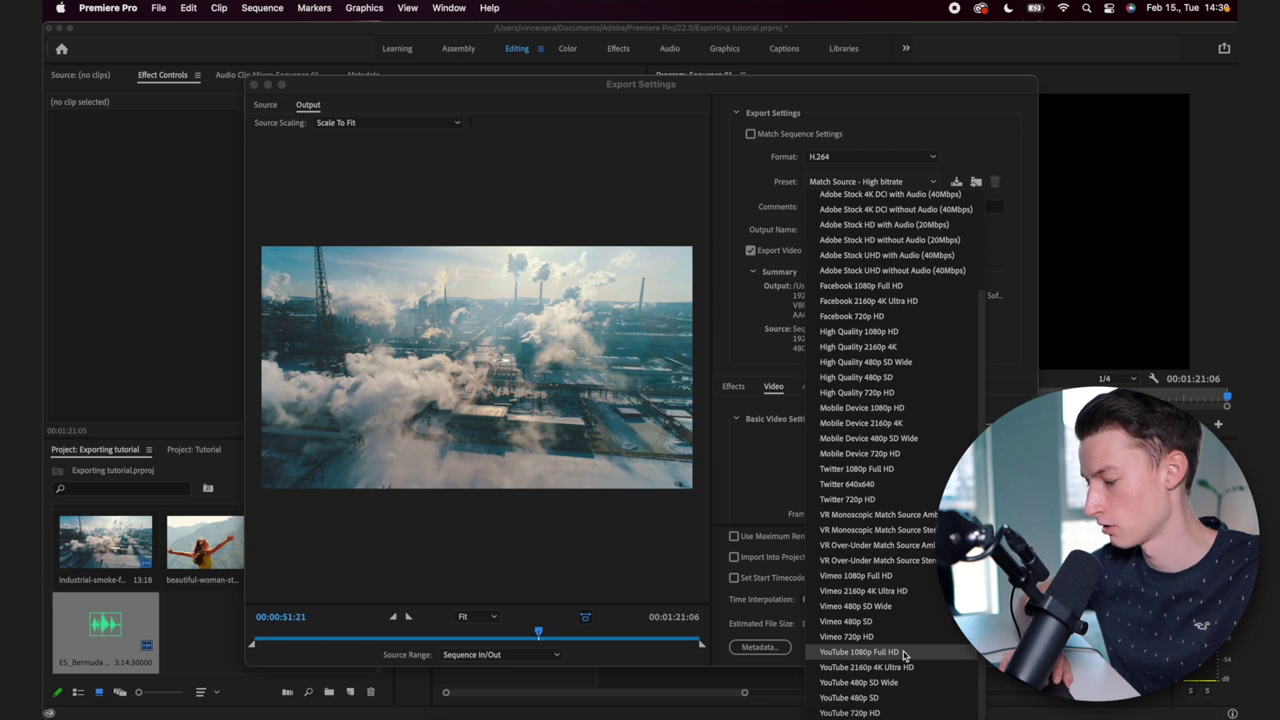
click(859, 652)
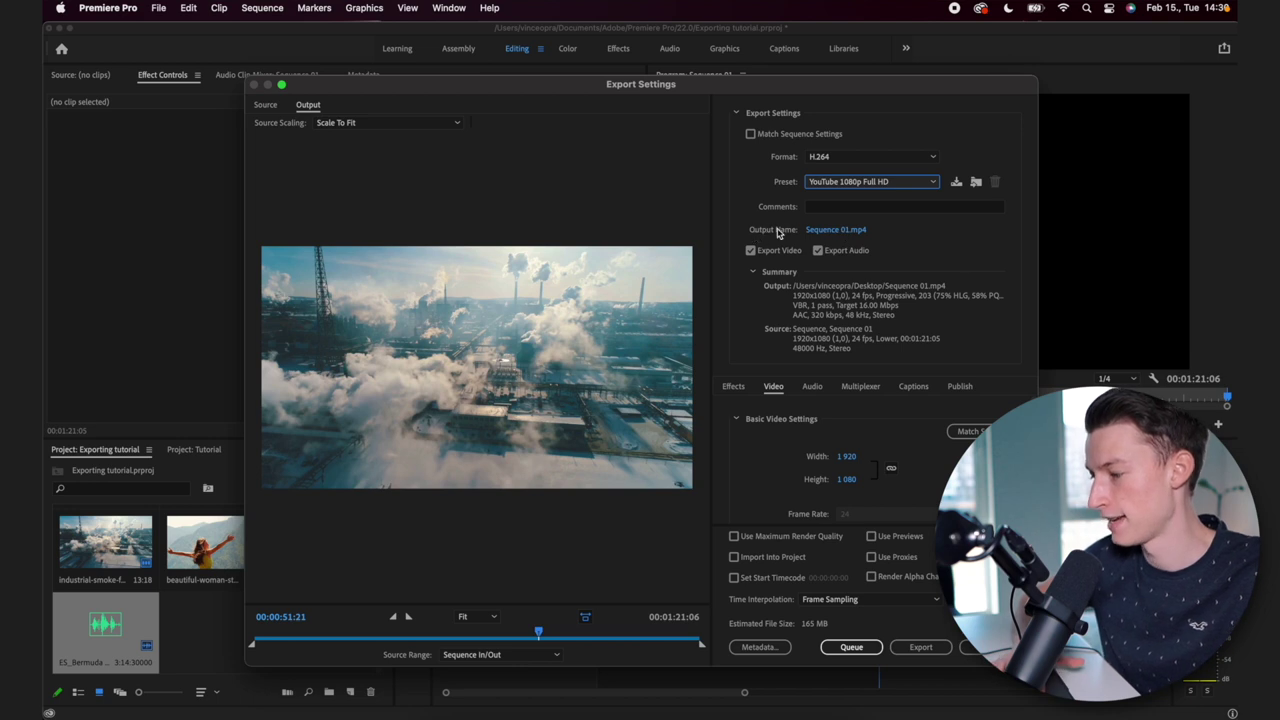
Save the export output as Tutorial Video.mp4 on the Desktop, then uncheck Export Video
click(828, 230)
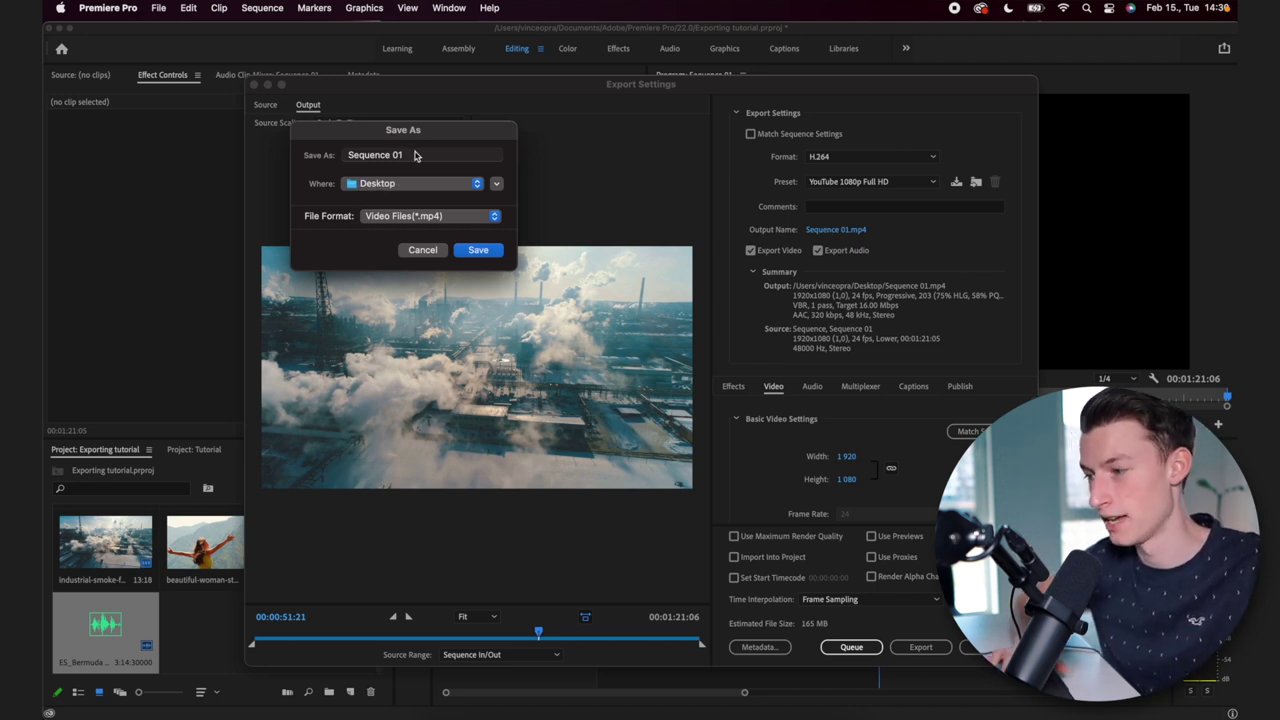
click(291, 154)
key(BackSpace)
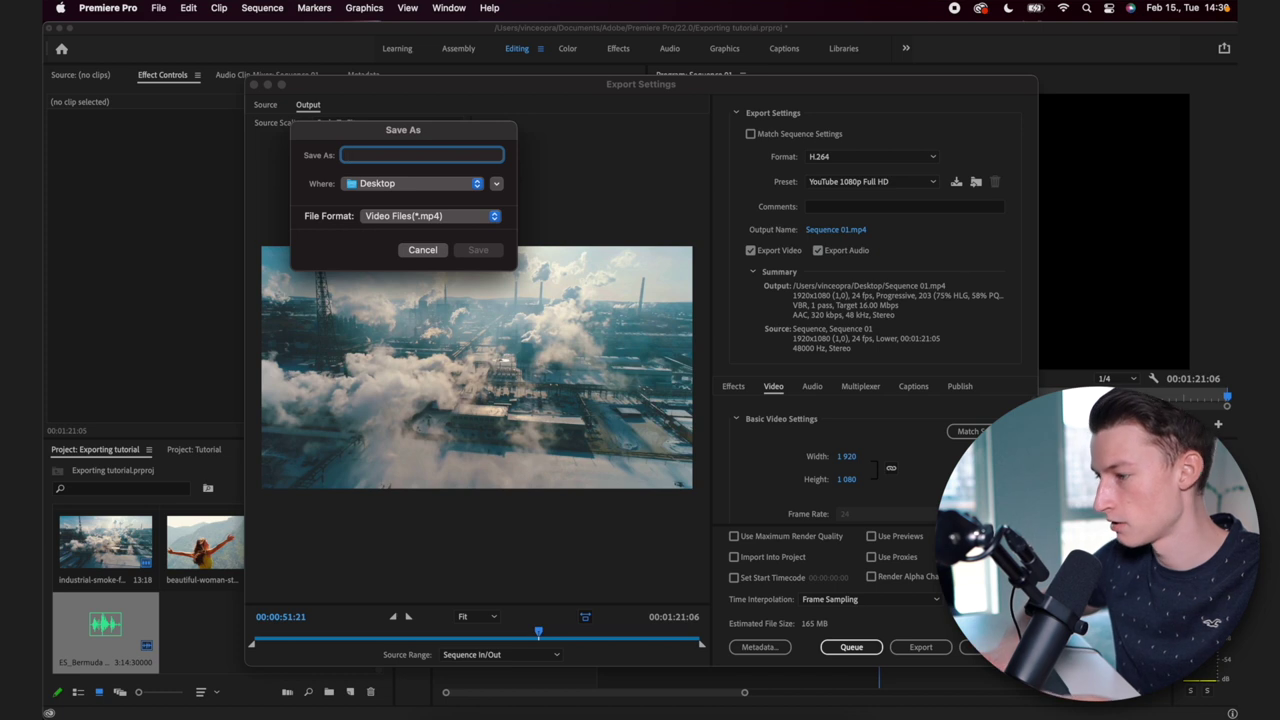
text(Tutorial Video)
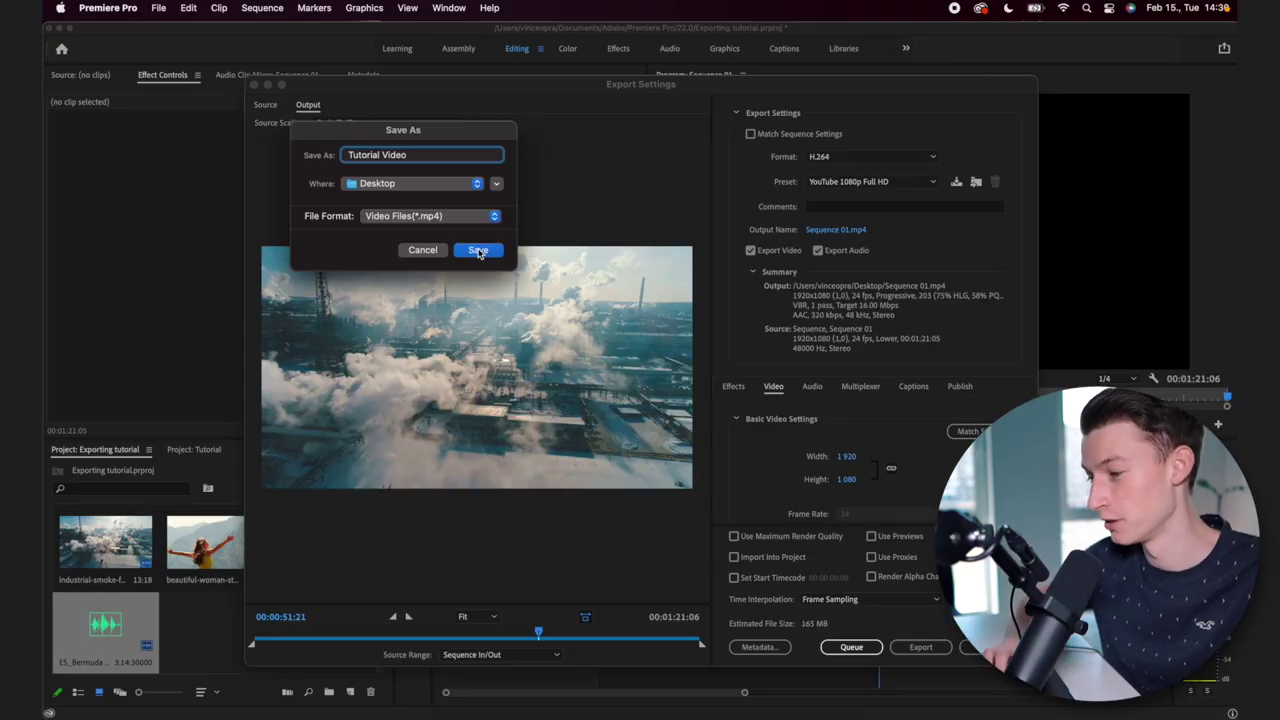
click(478, 251)
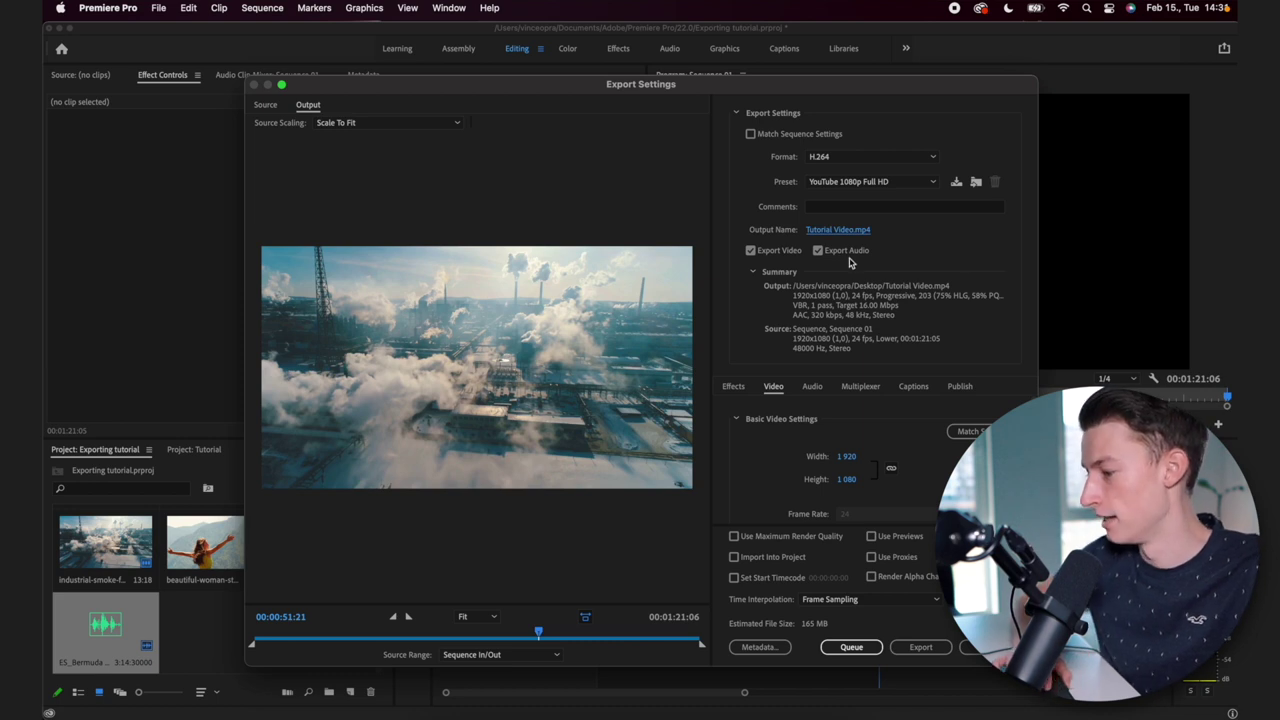
click(750, 252)
Re-enable Export Video so video and audio both export, with the preset now Custom
click(750, 252)
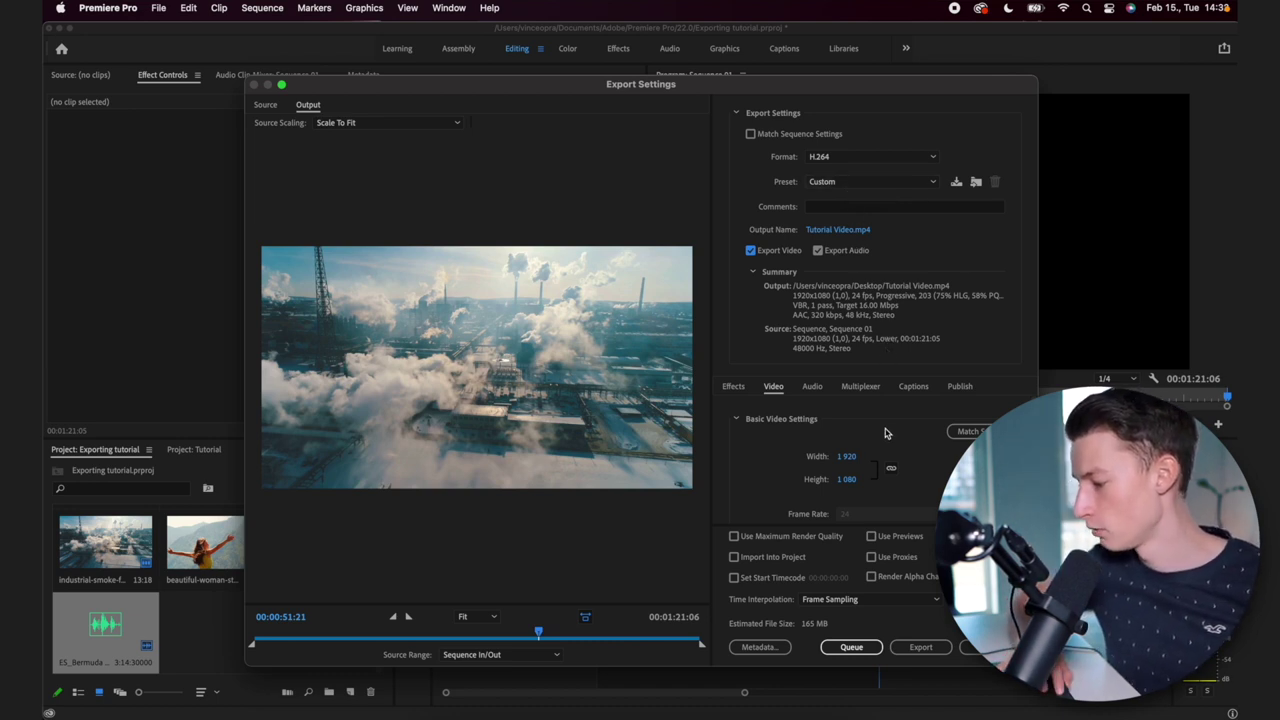
scroll(888, 432, down, 1)
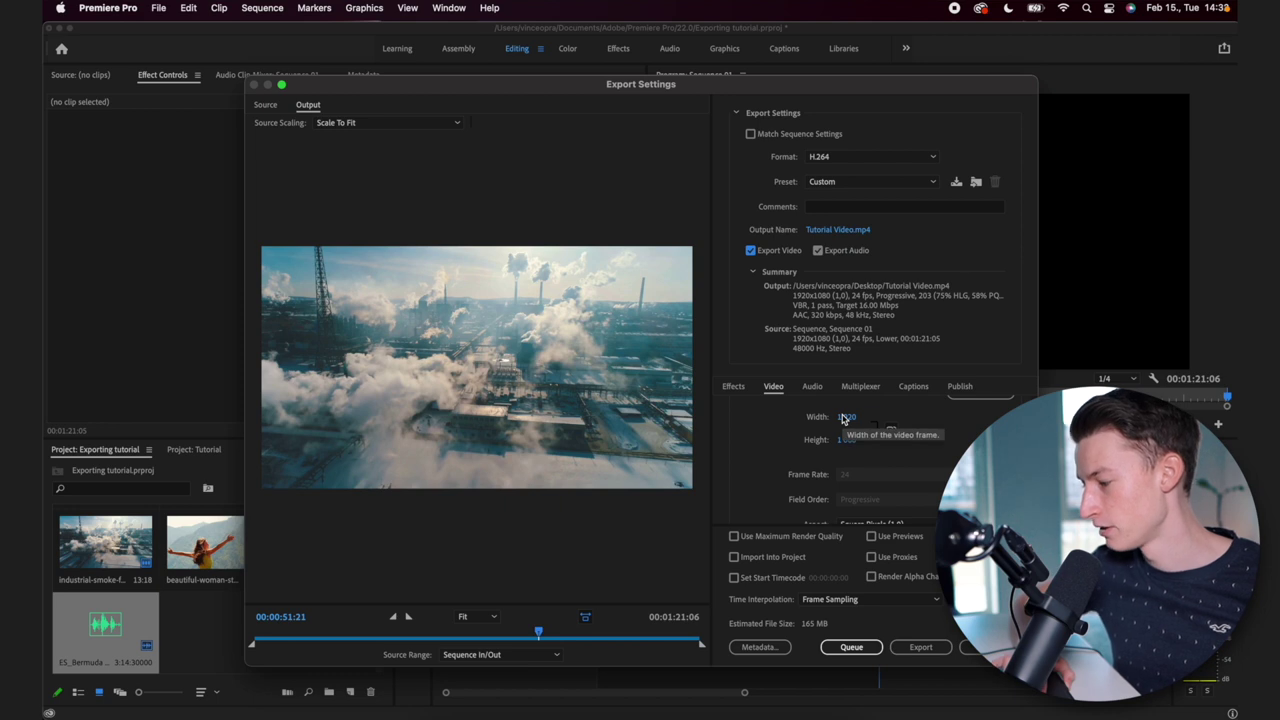
Keep the Square Pixels (1.0) aspect and check Render at Maximum Depth
scroll(812, 420, up, 1)
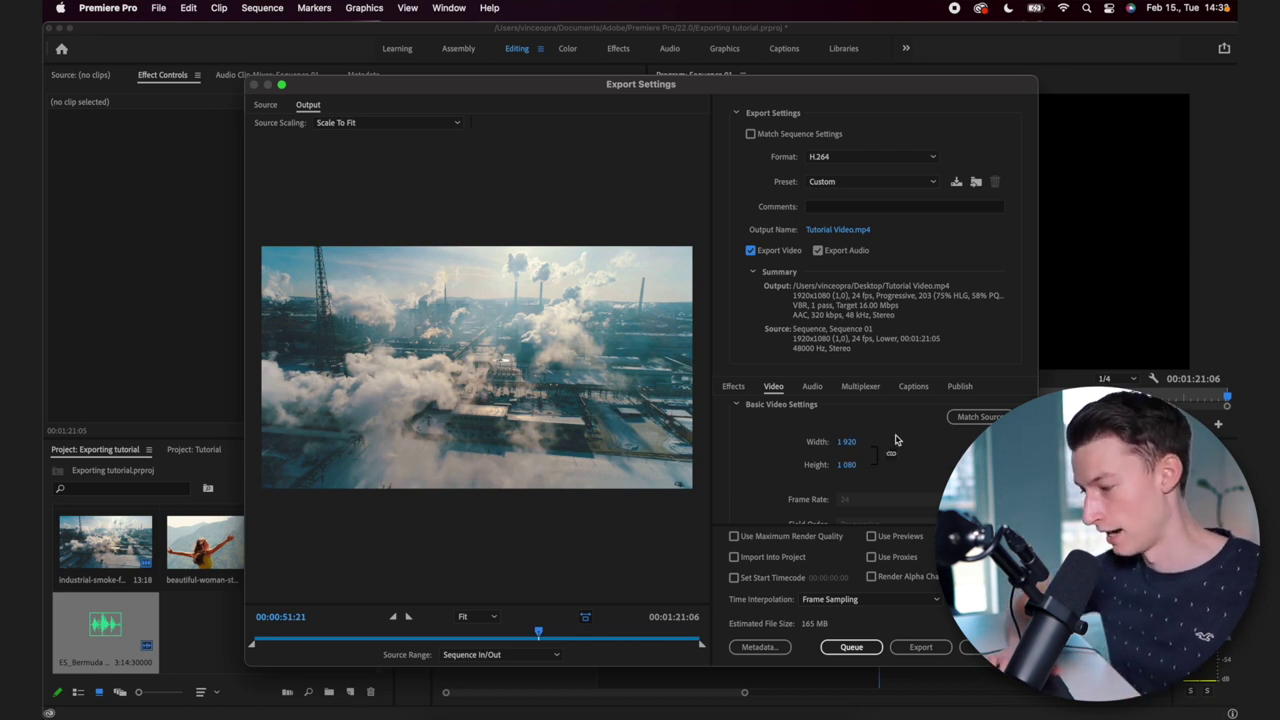
scroll(950, 452, down, 2)
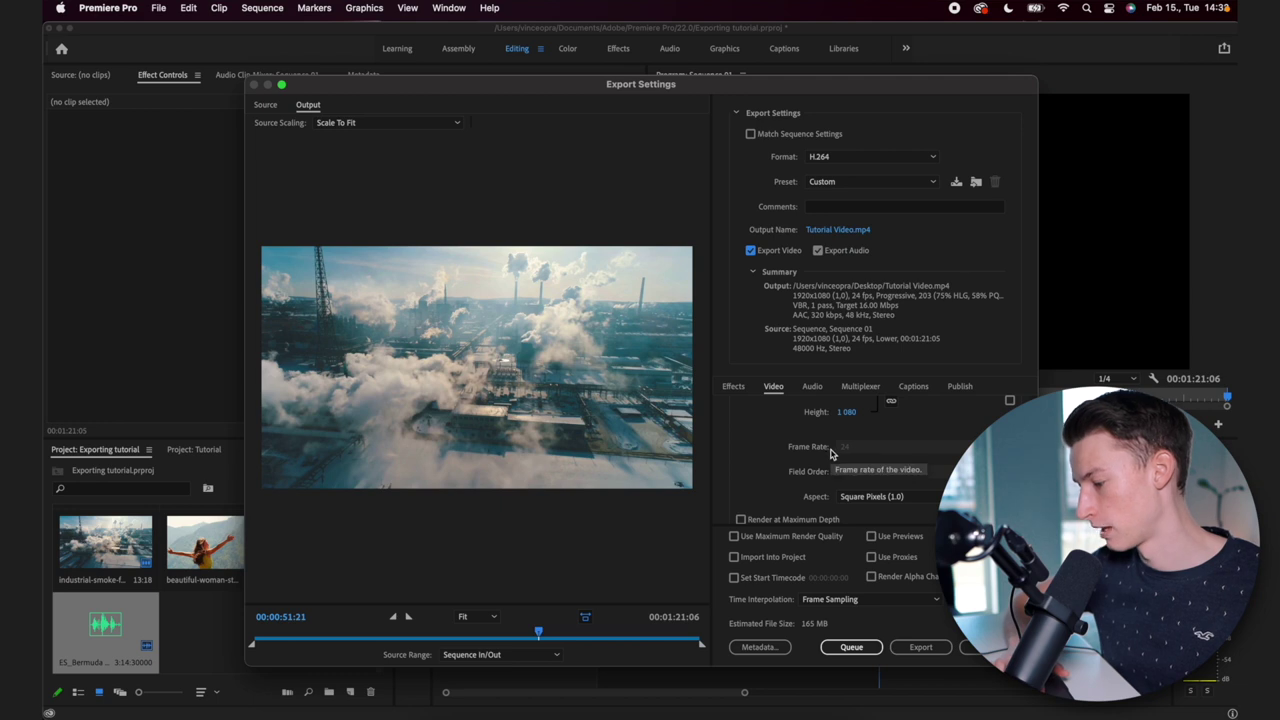
scroll(900, 492, up, 3)
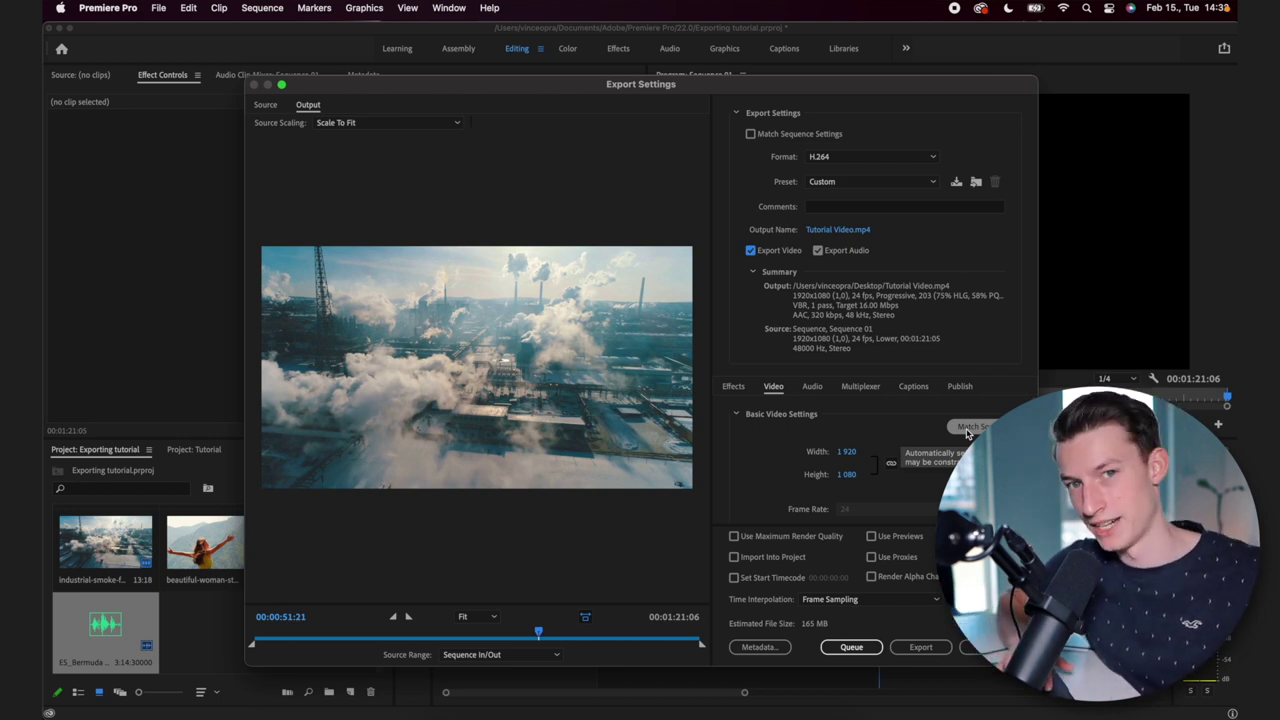
scroll(852, 486, down, 3)
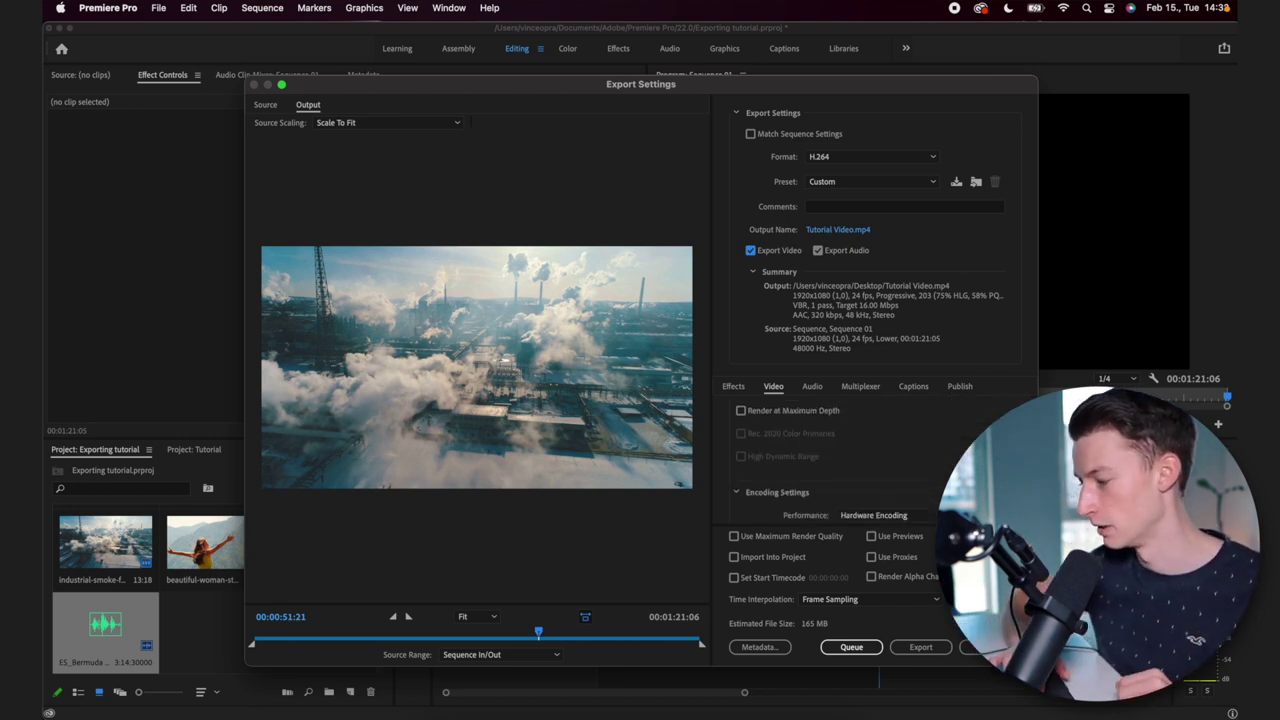
click(860, 488)
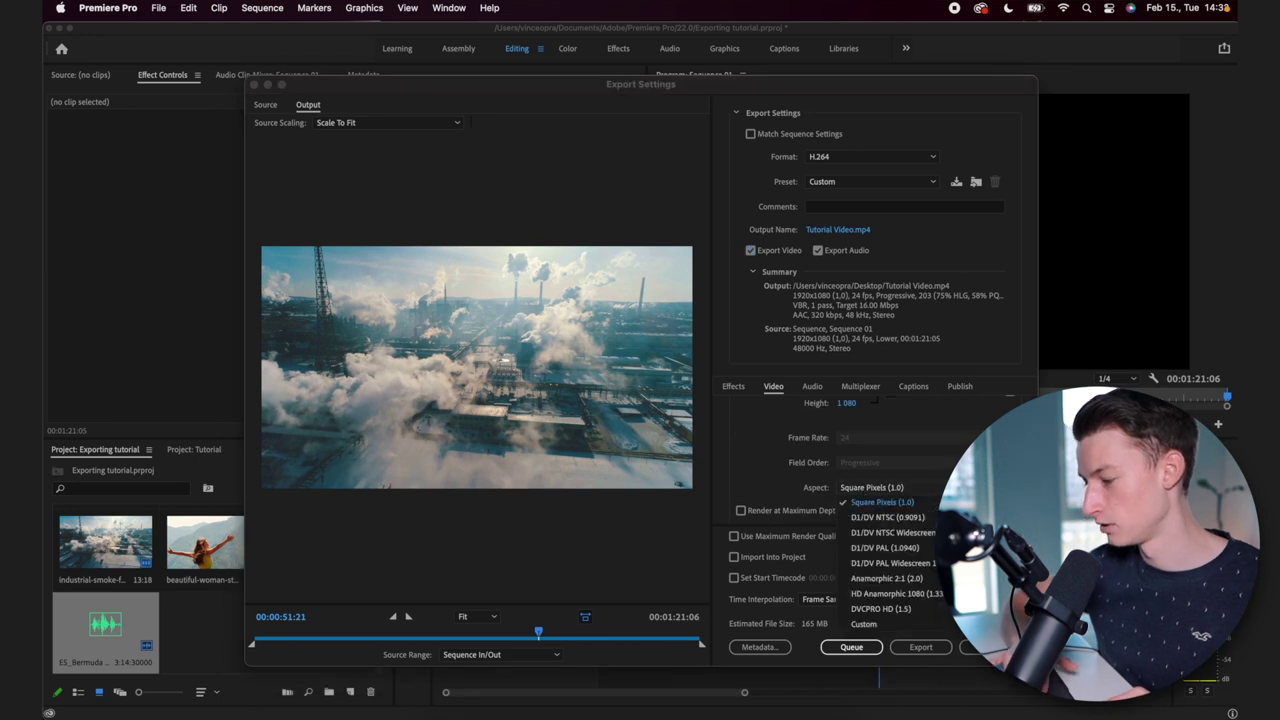
click(910, 502)
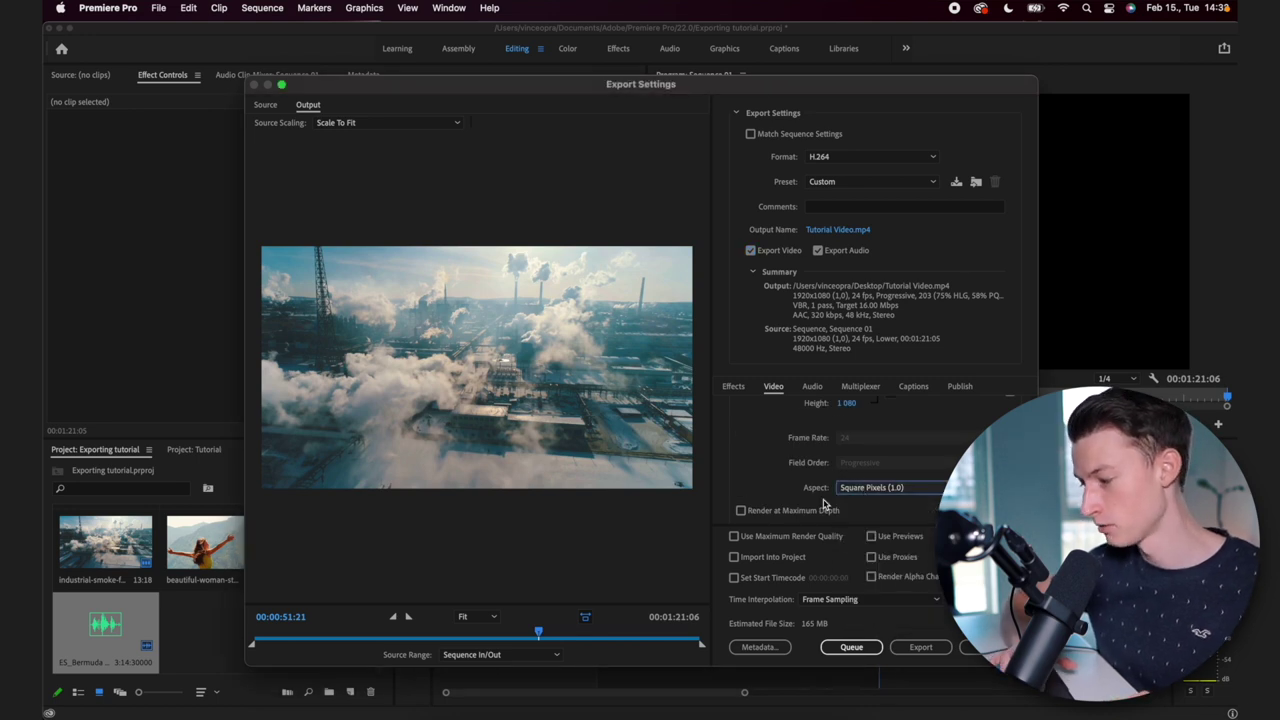
scroll(800, 498, down, 1)
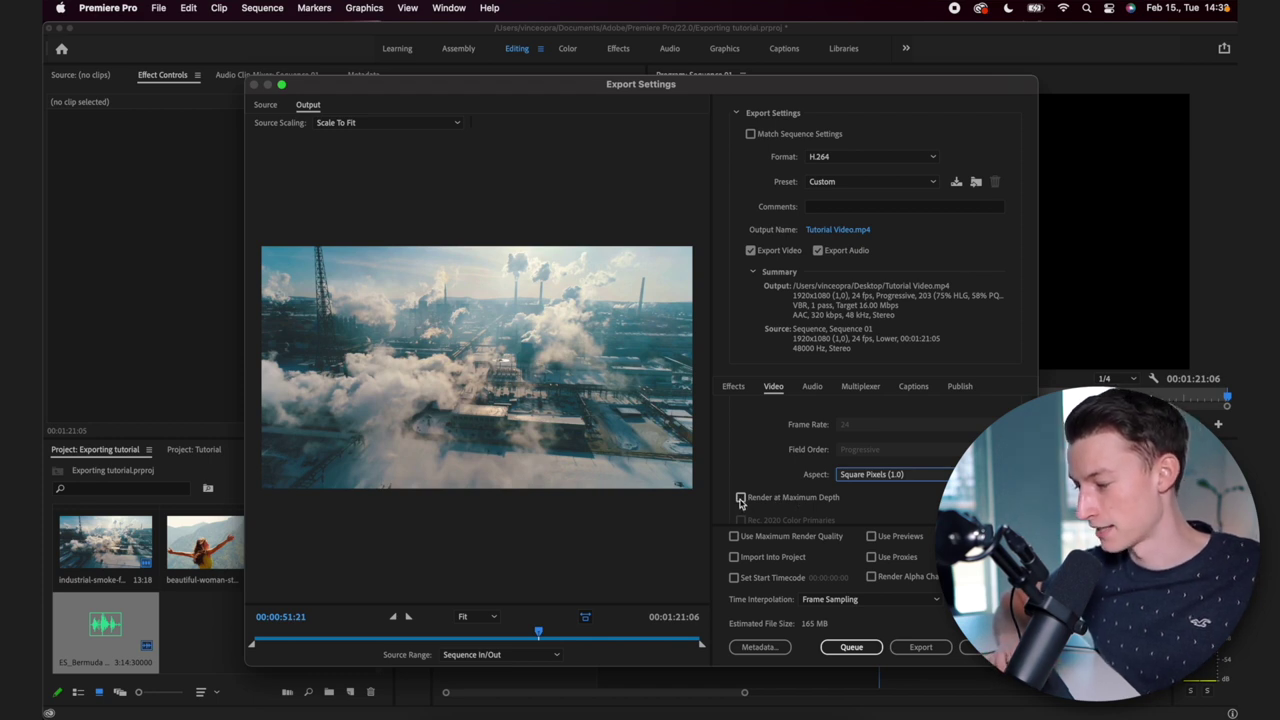
click(740, 499)
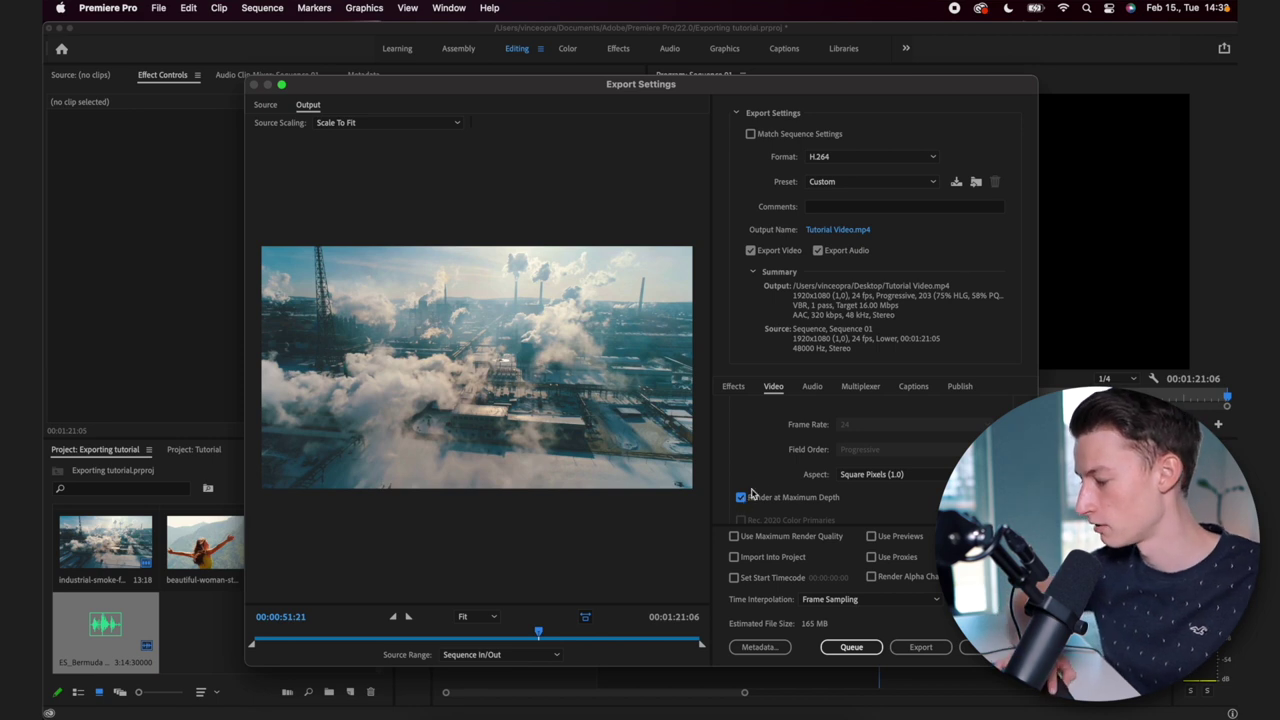
scroll(752, 492, down, 3)
scroll(758, 487, down, 3)
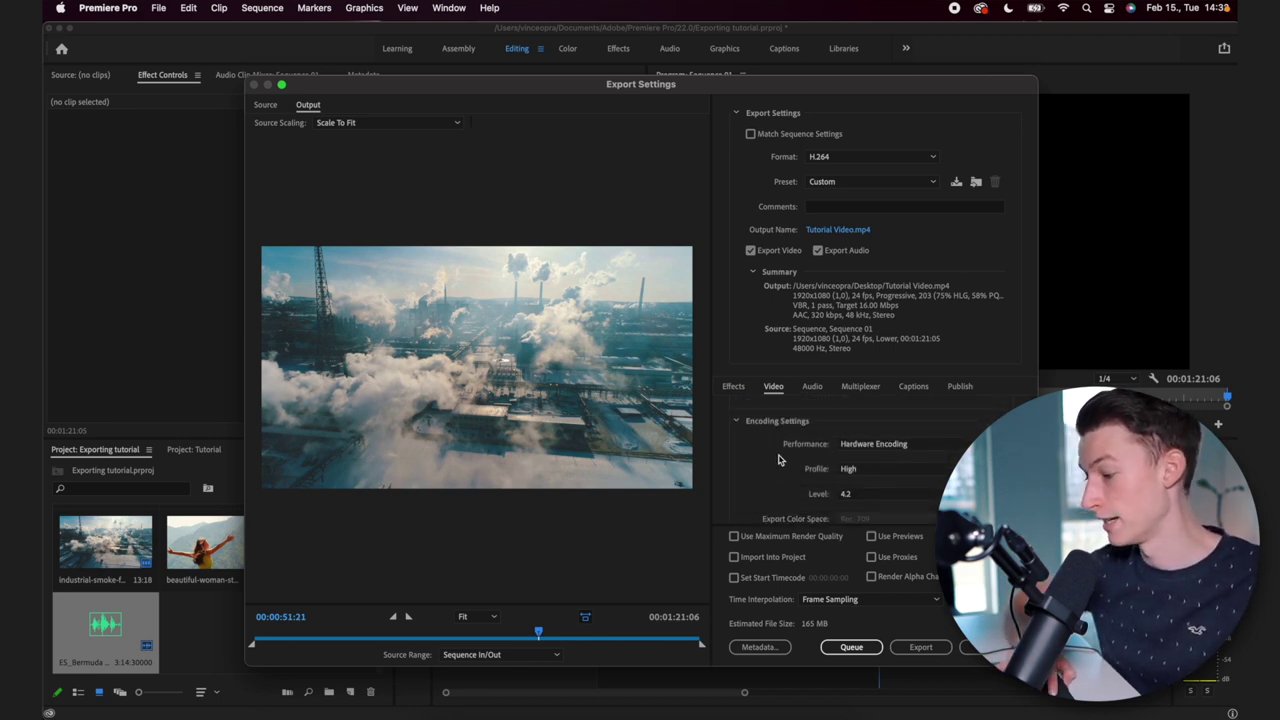
scroll(812, 496, down, 1)
scroll(812, 486, down, 1)
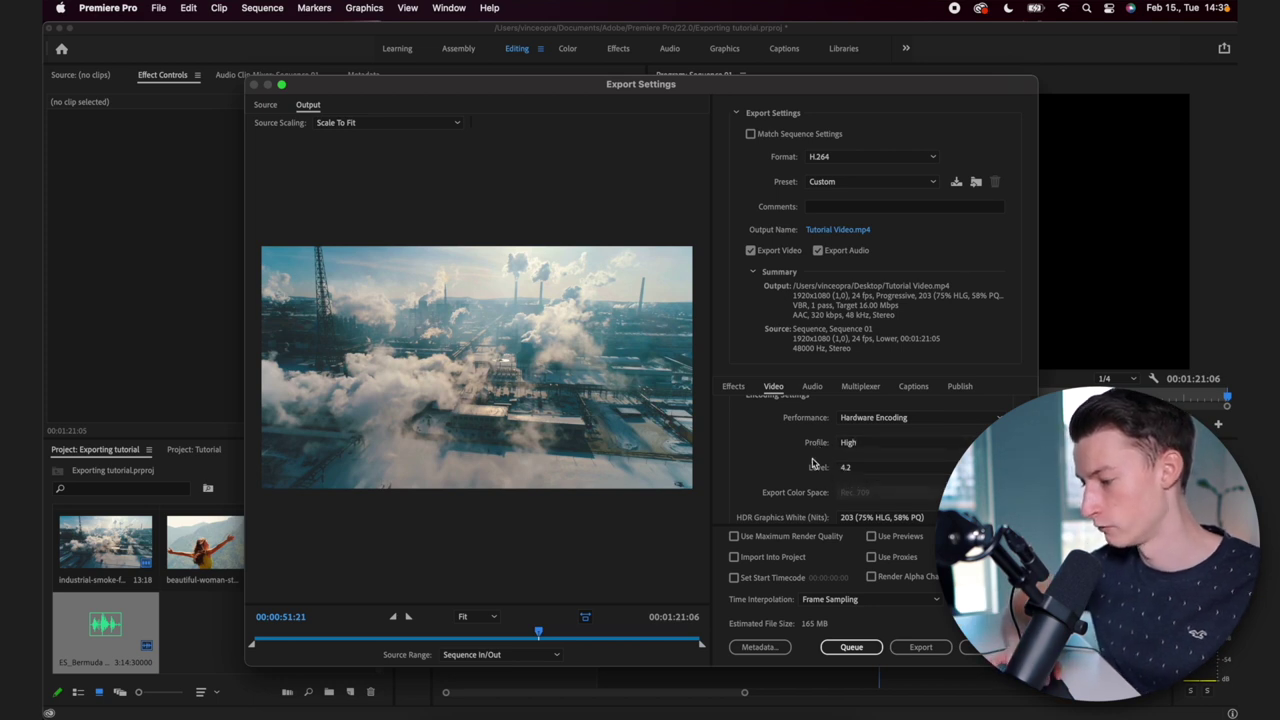
scroll(812, 462, down, 3)
scroll(812, 462, down, 10)
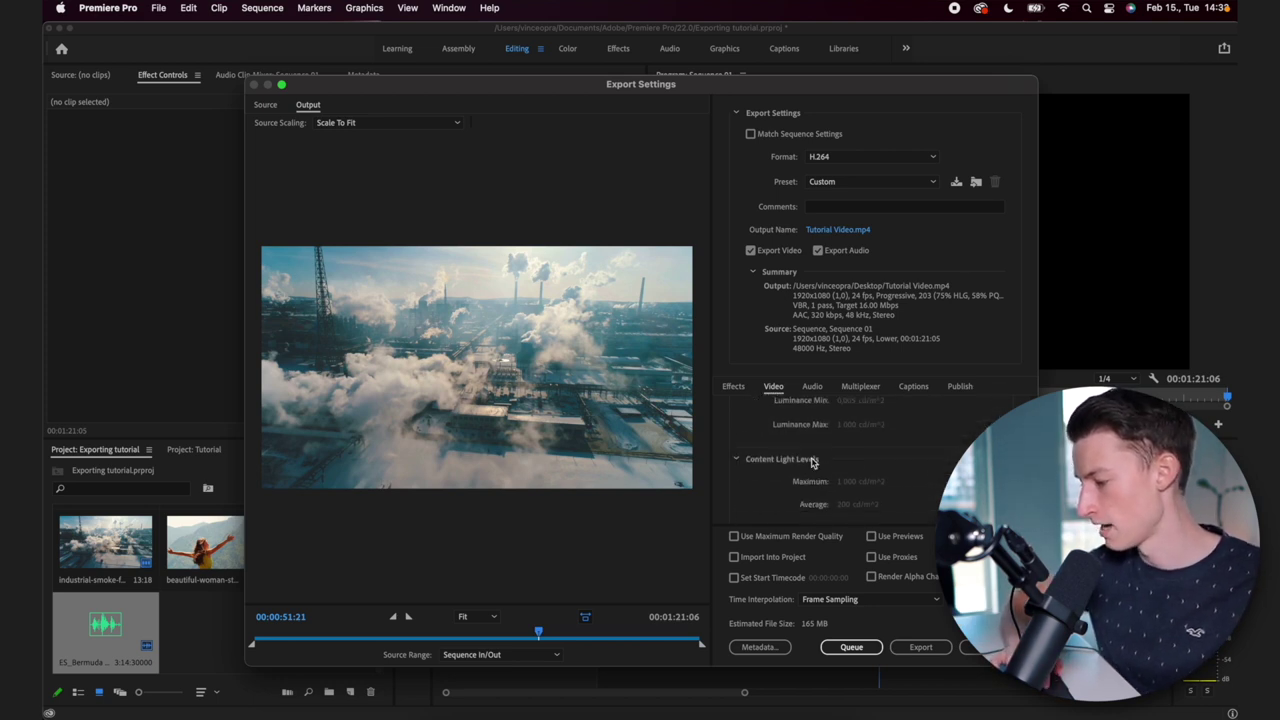
scroll(893, 511, up, 2)
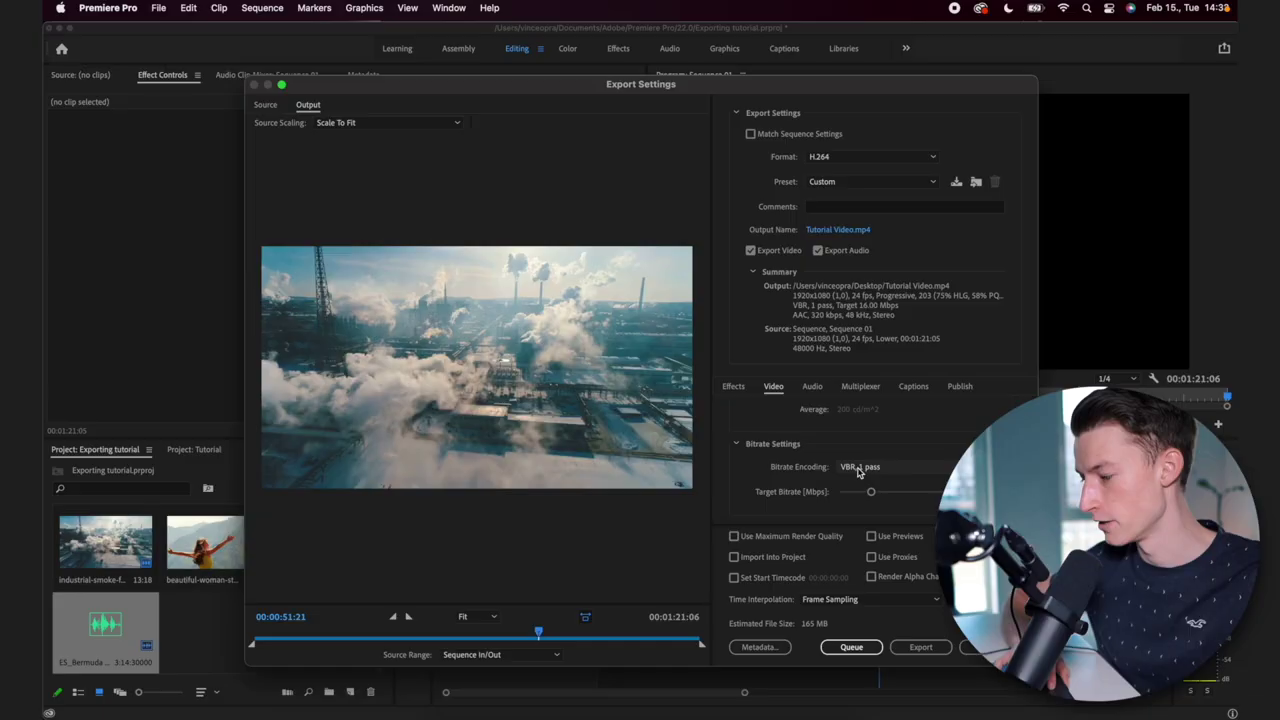
click(863, 470)
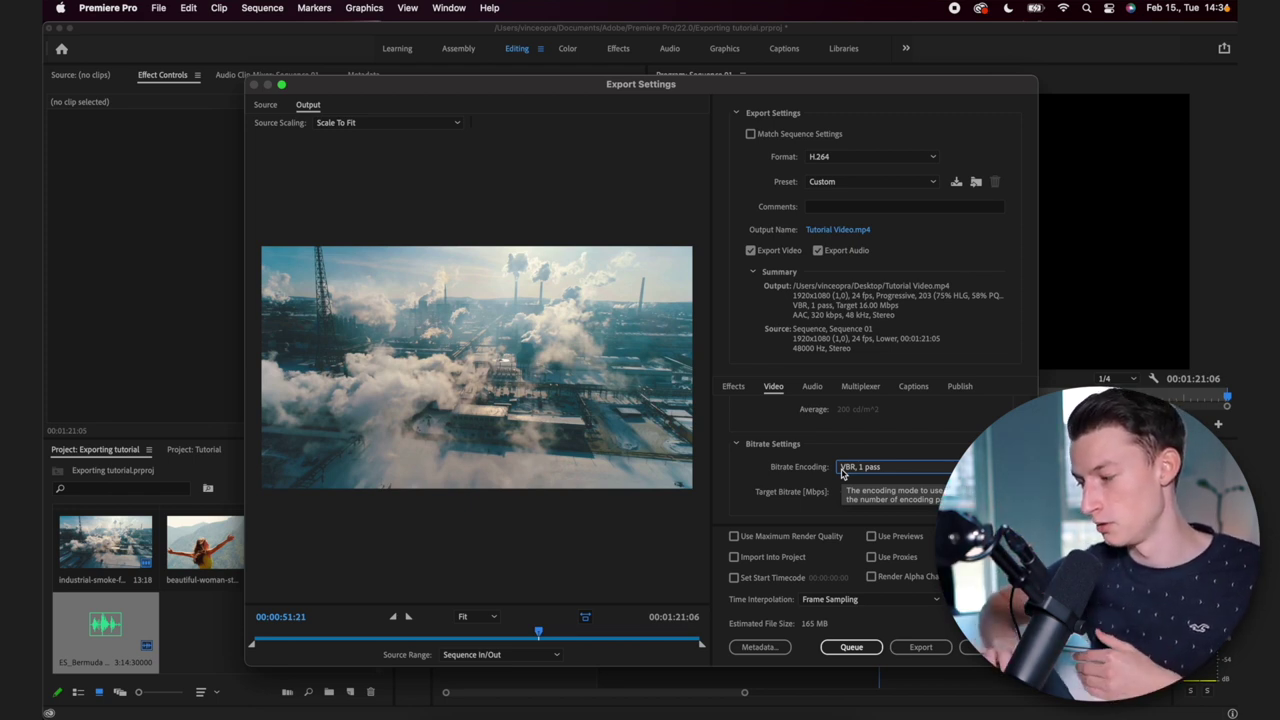
Keep Bitrate Encoding on VBR, 1 pass with a 15 Mbps target bitrate
click(841, 474)
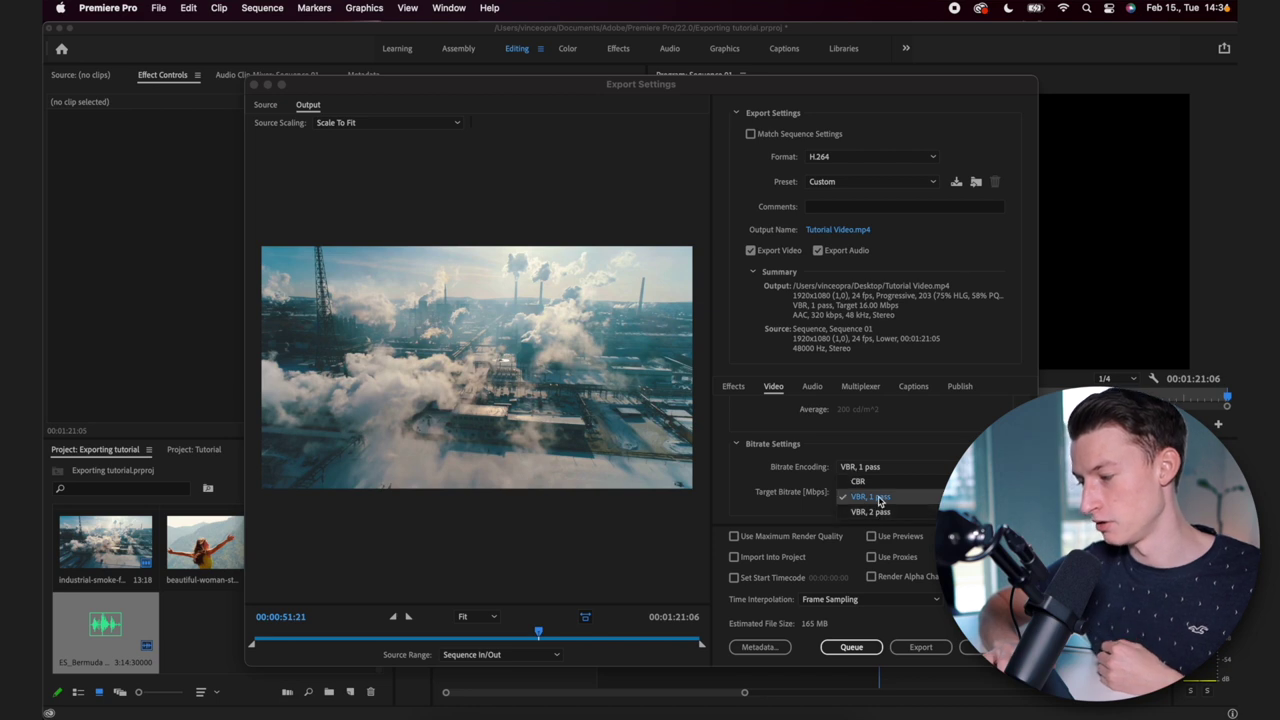
click(881, 470)
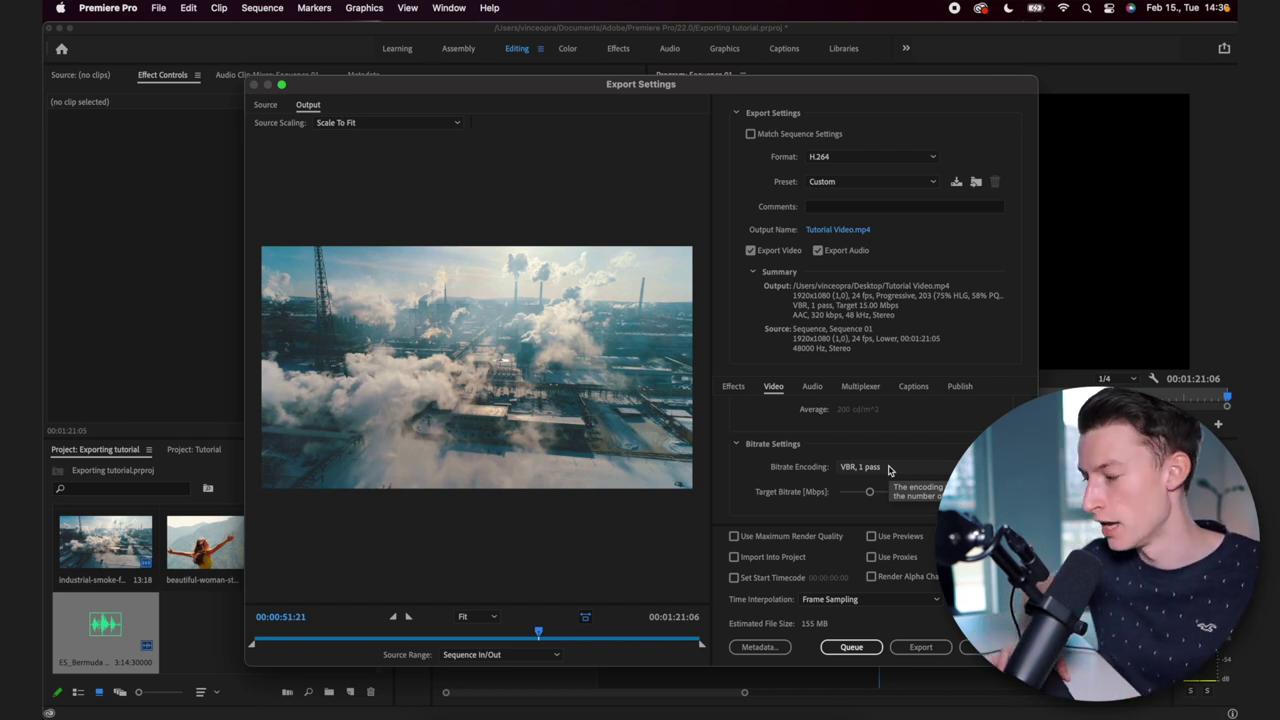
Switch Bitrate Encoding to VBR, 2 pass and raise Maximum Bitrate to 25 Mbps
click(889, 468)
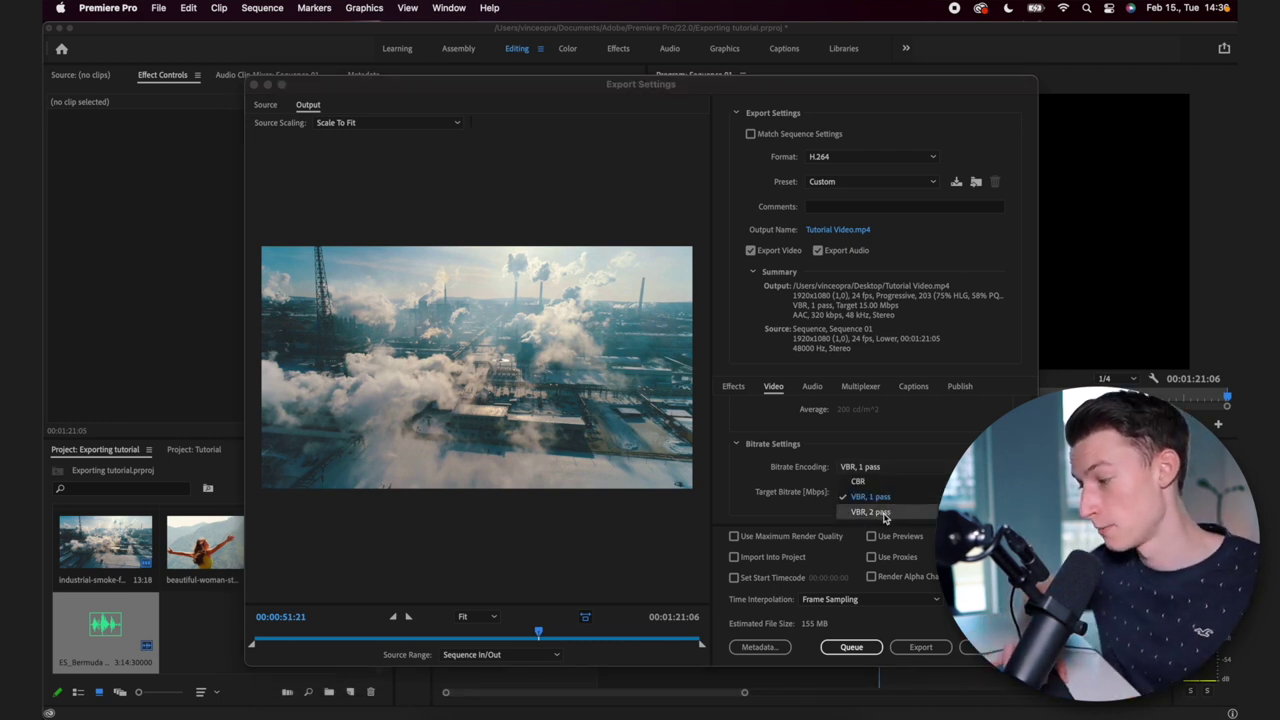
click(883, 513)
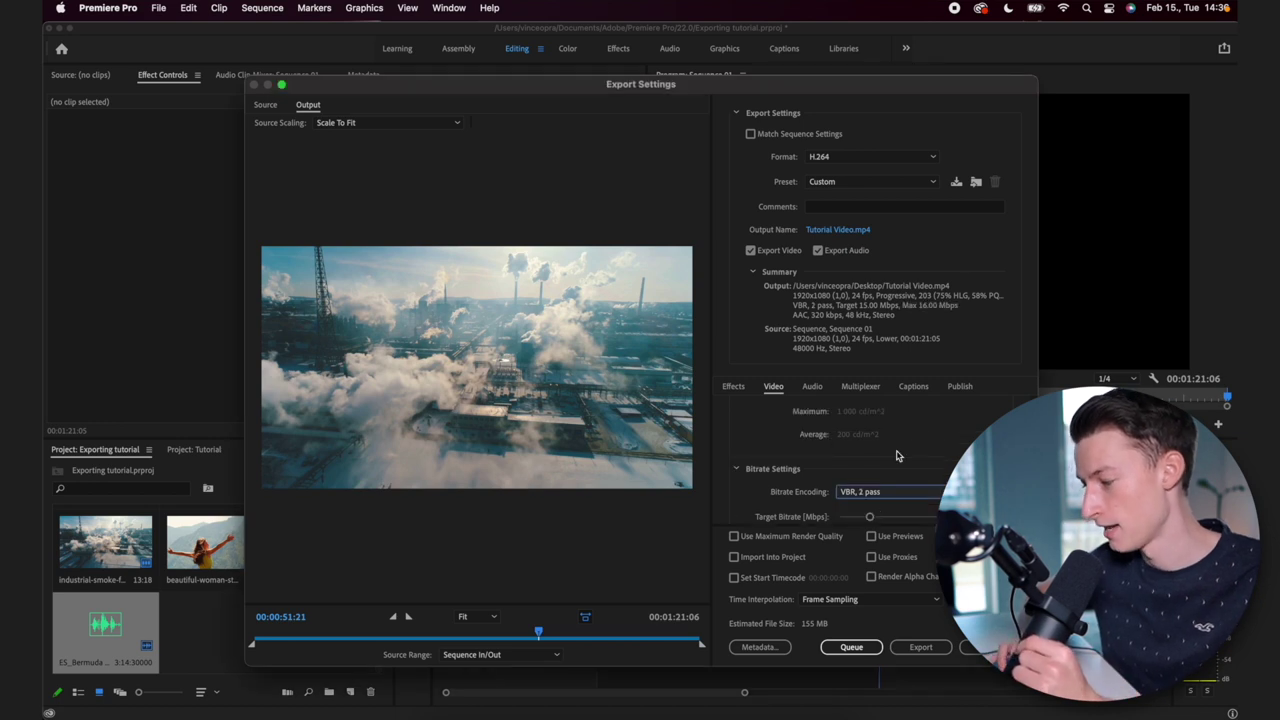
scroll(926, 438, down, 3)
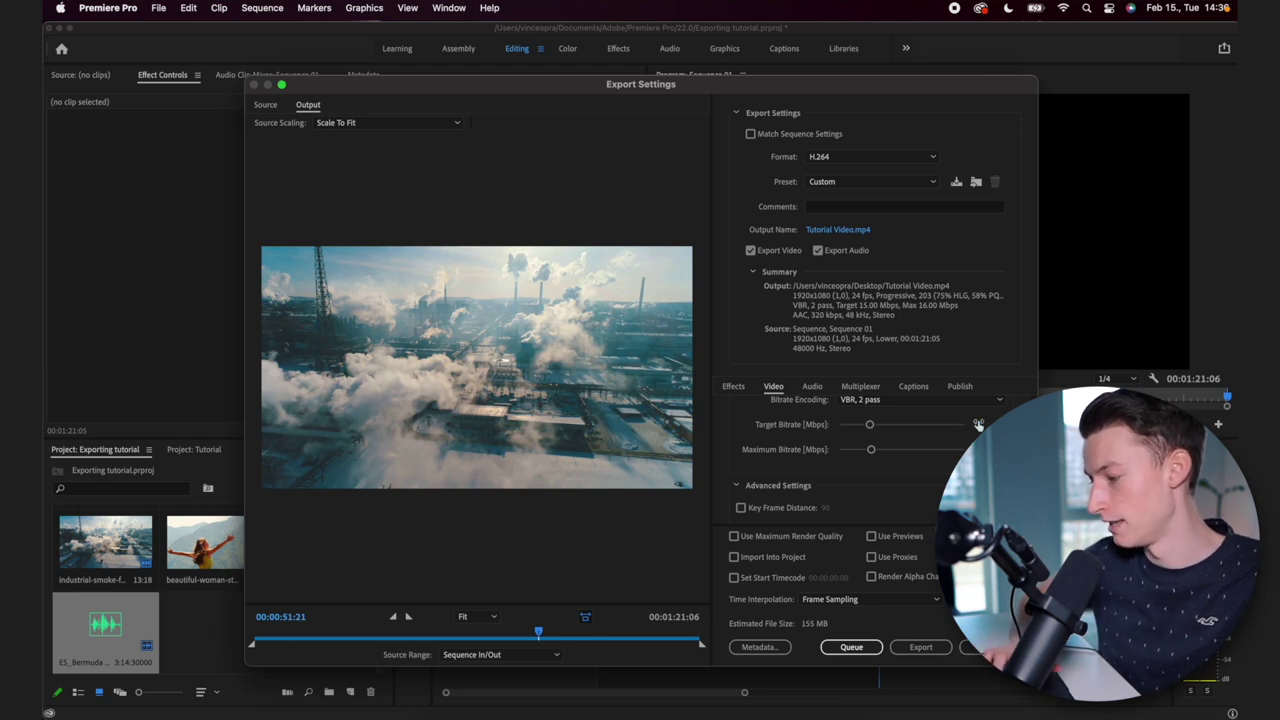
drag(977, 449, 990, 449)
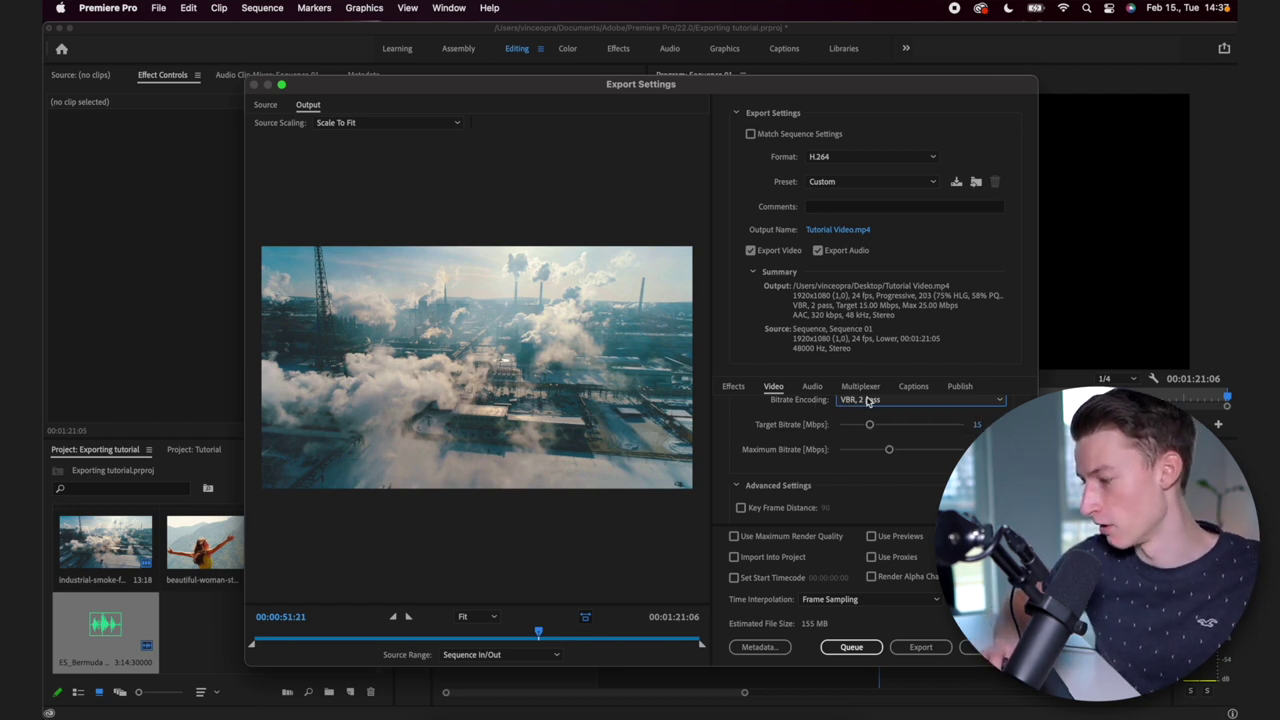
scroll(790, 470, down, 3)
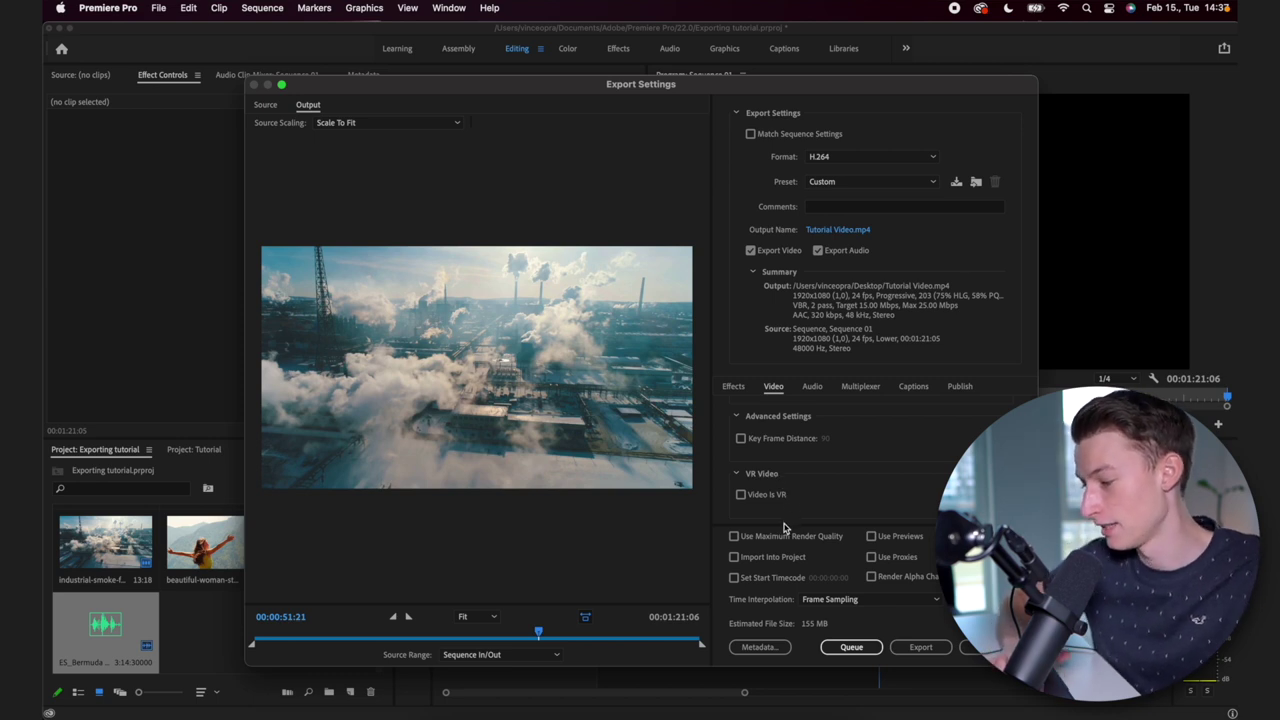
Check Use Maximum Render Quality and keep Frame Sampling as time interpolation
click(735, 537)
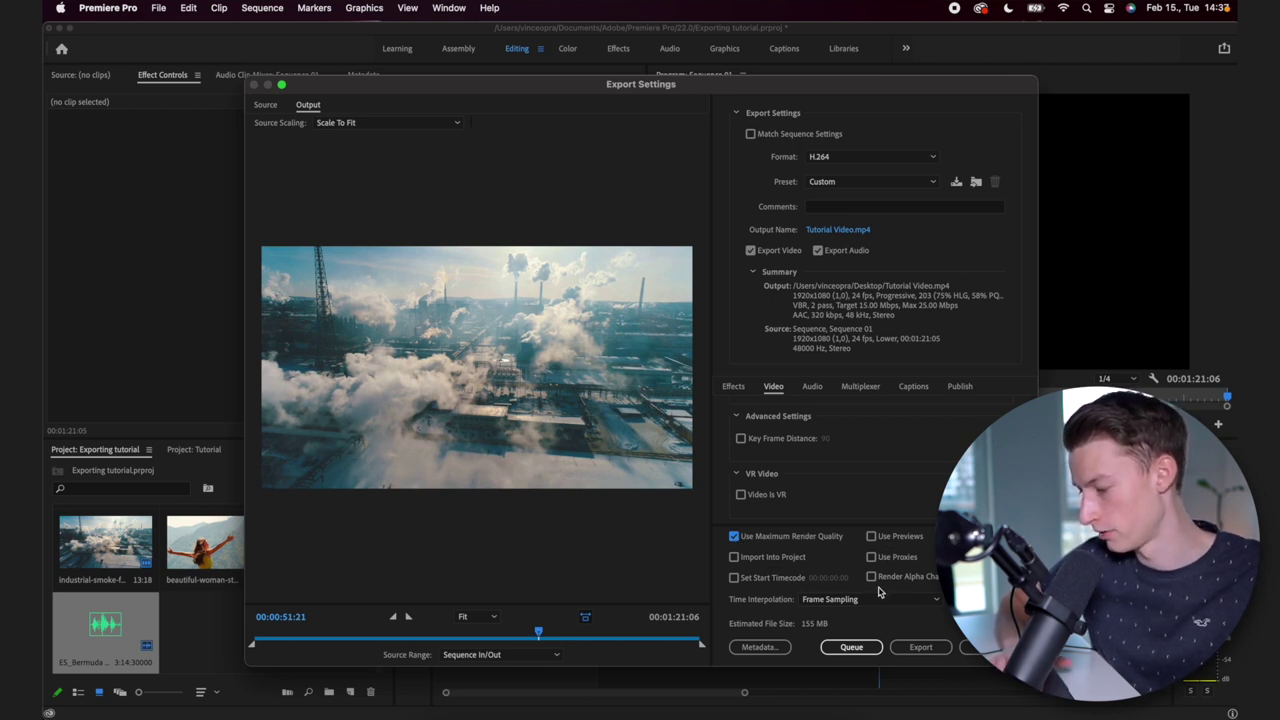
click(820, 599)
click(874, 615)
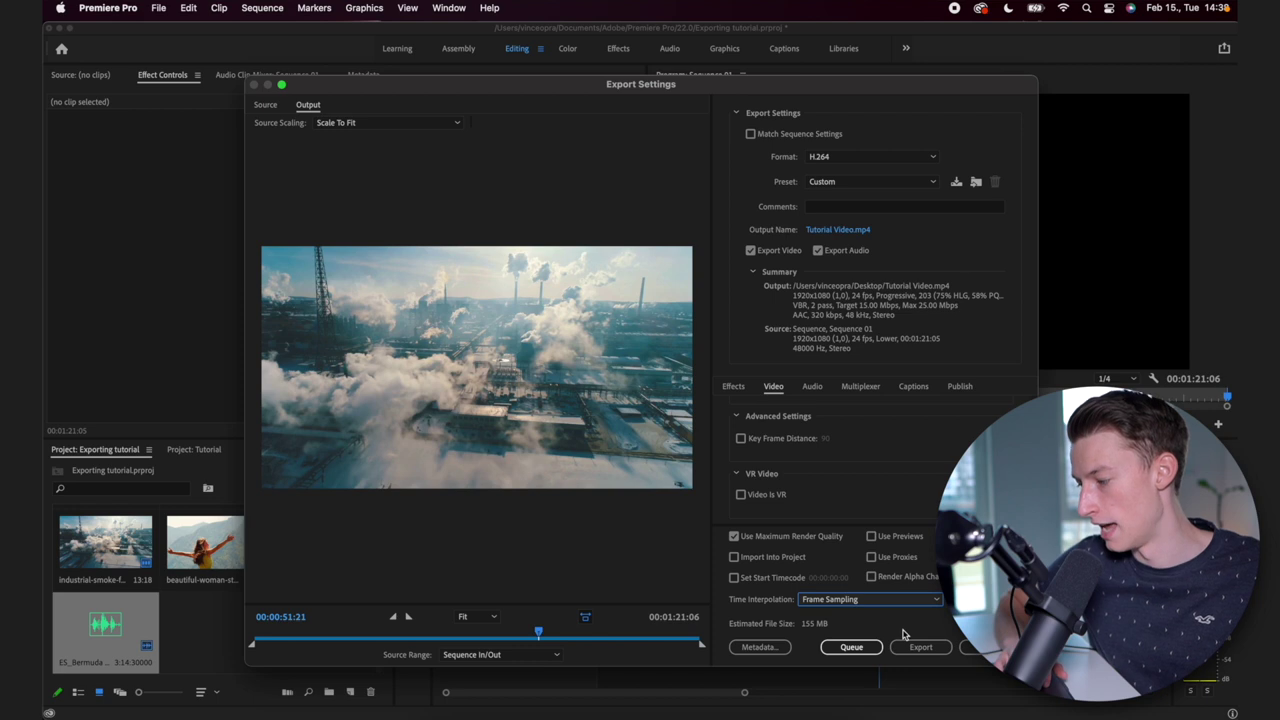
click(738, 387)
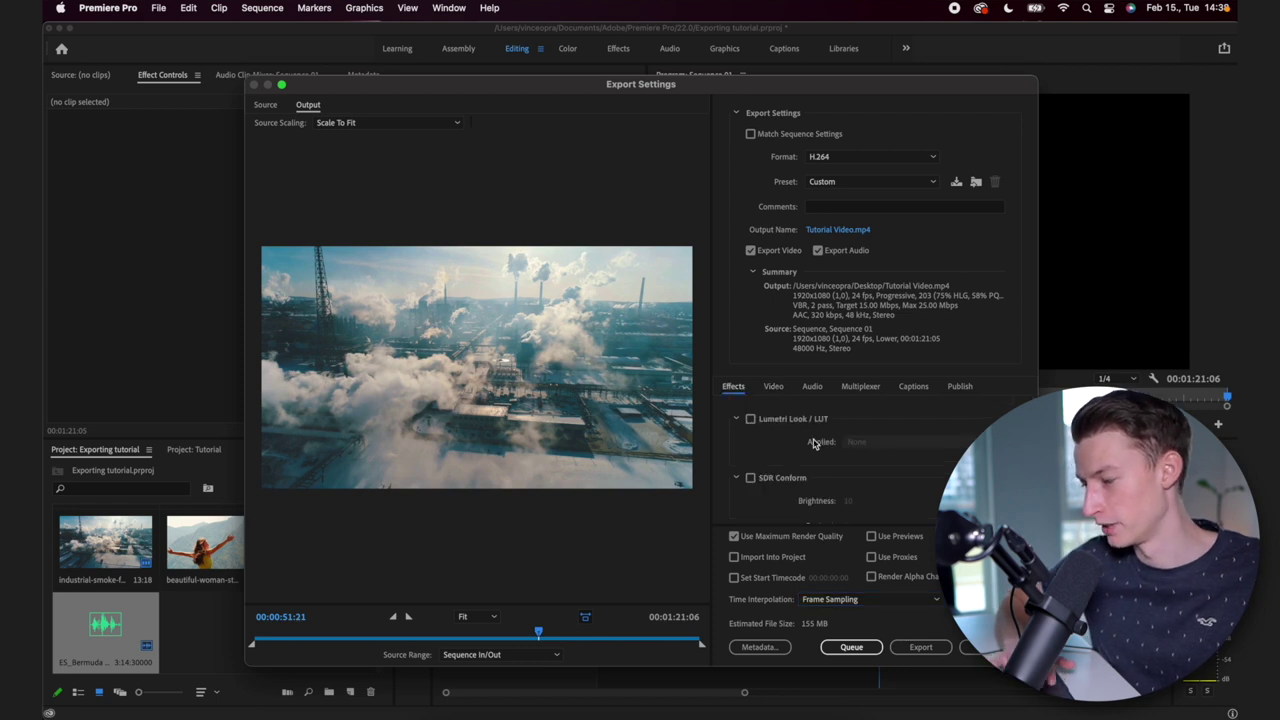
Review the Audio (AAC, 48000 Hz, Stereo, 320 kbps), Multiplexer, Captions and Publish tabs, then return to Video
scroll(813, 443, down, 3)
scroll(813, 443, up, 3)
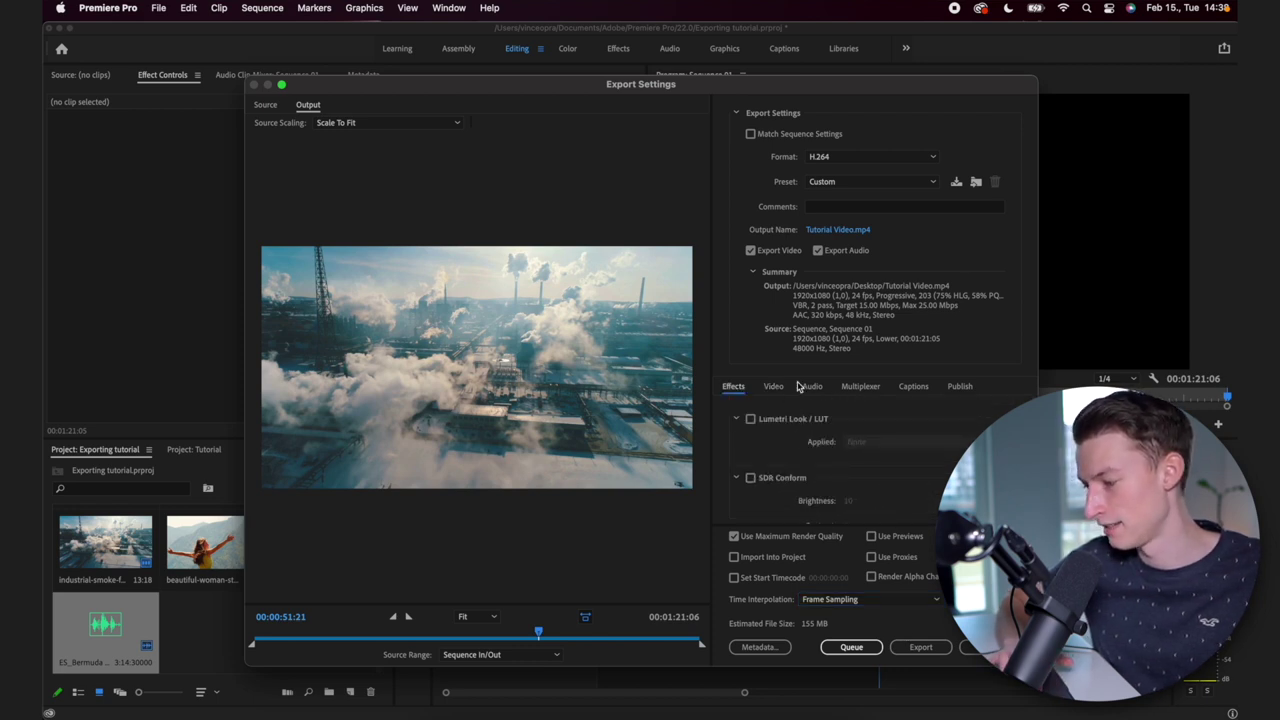
click(815, 387)
scroll(871, 434, down, 2)
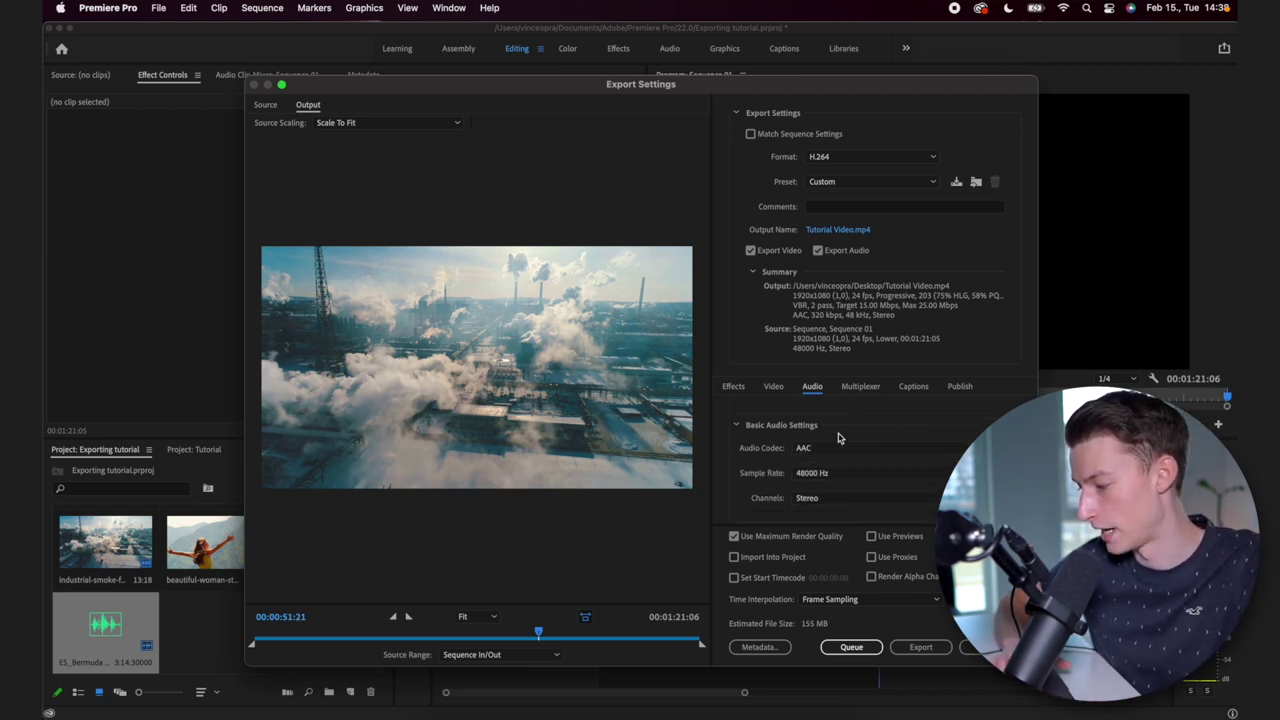
scroll(787, 494, down, 2)
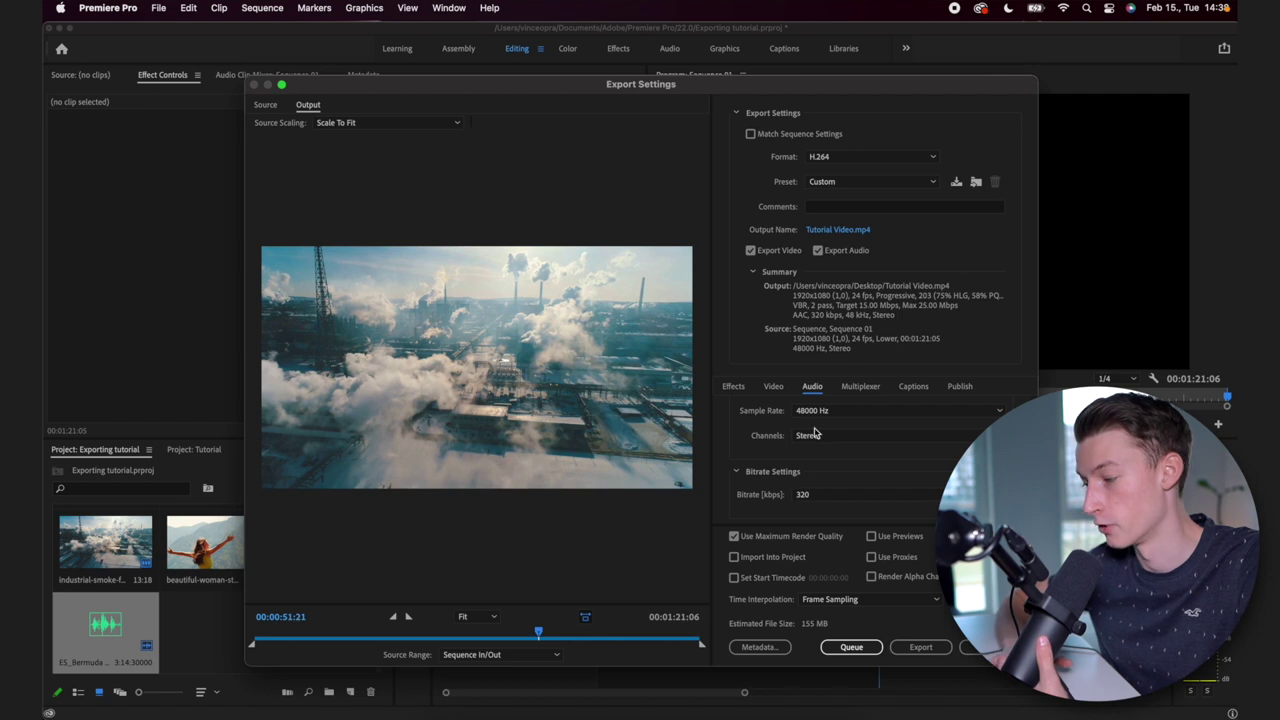
click(866, 395)
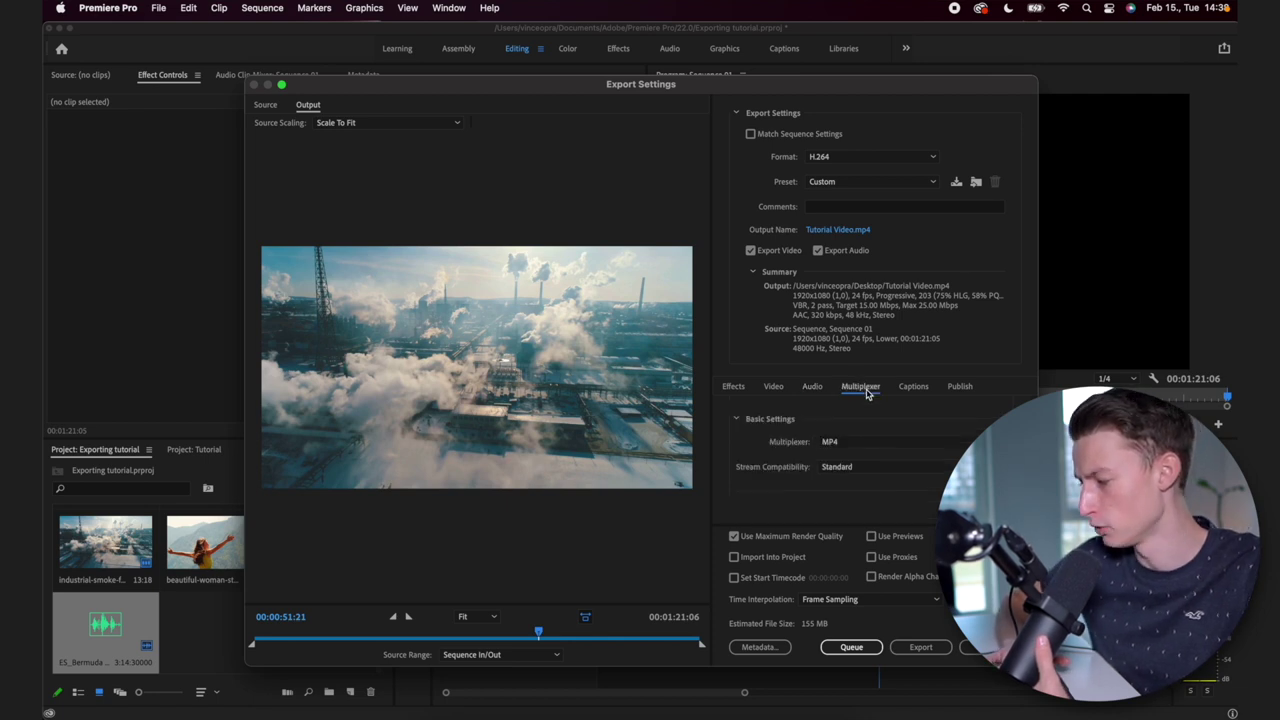
click(908, 388)
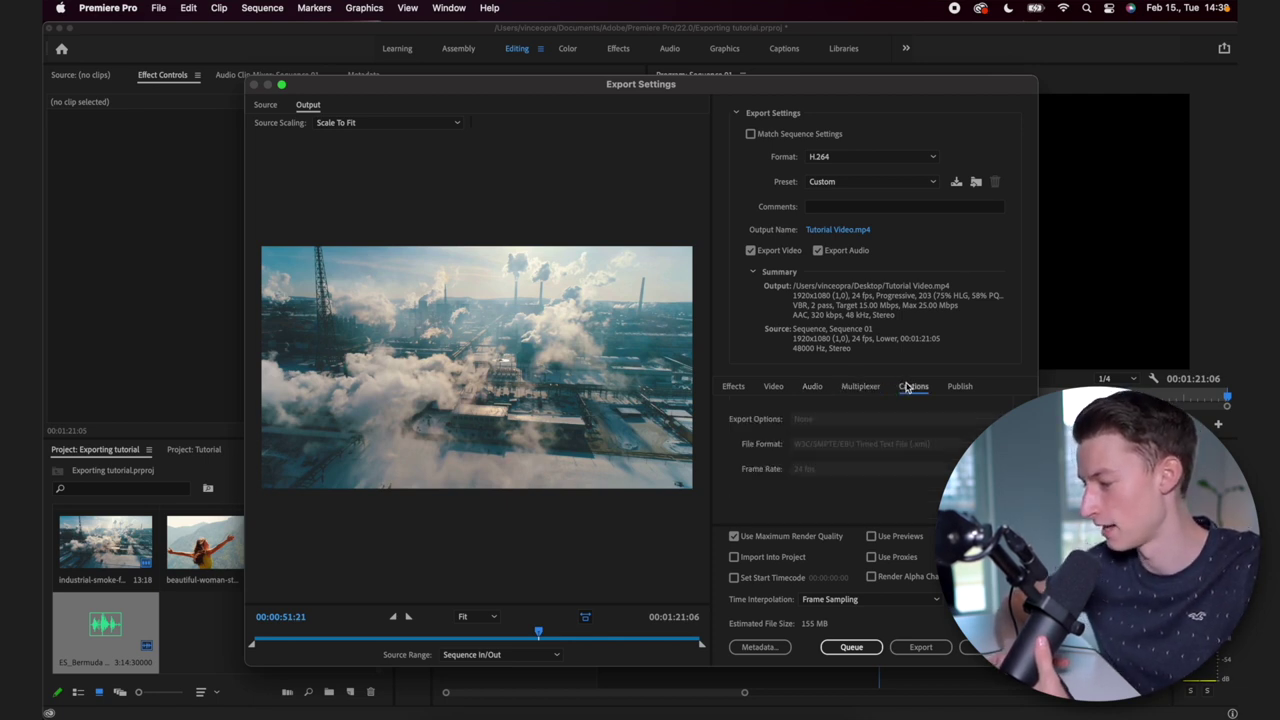
click(958, 386)
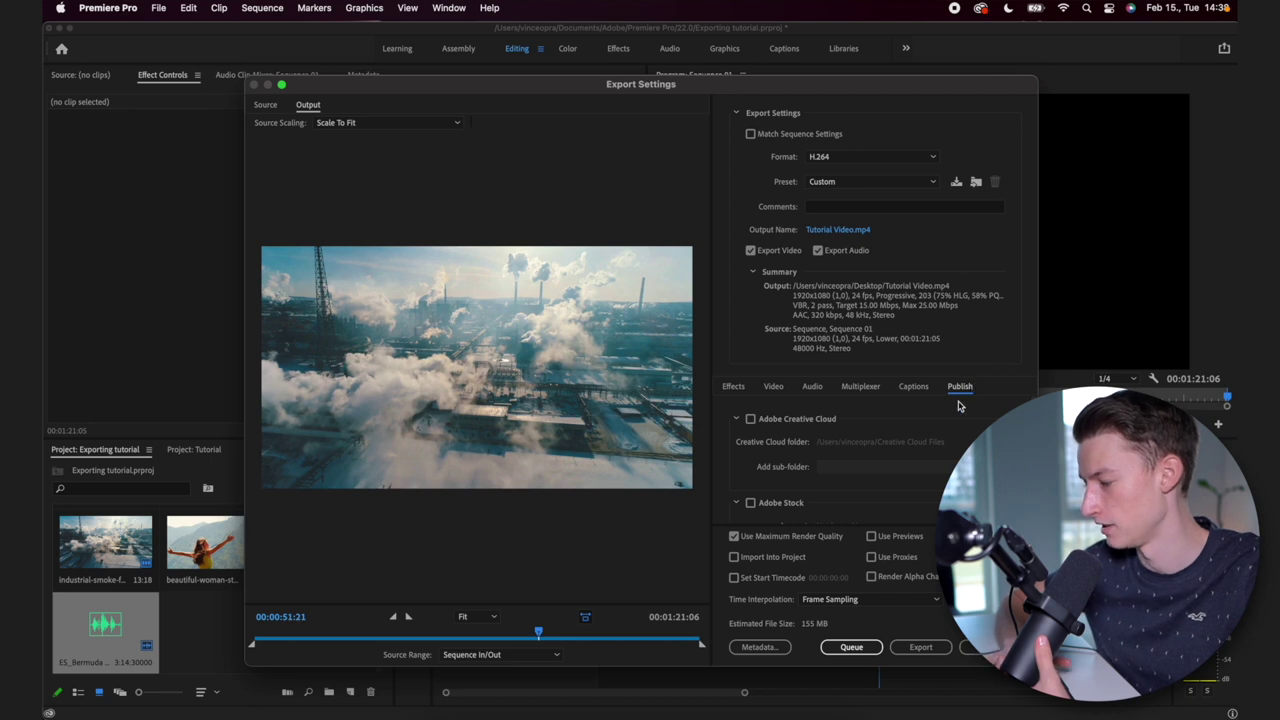
click(774, 388)
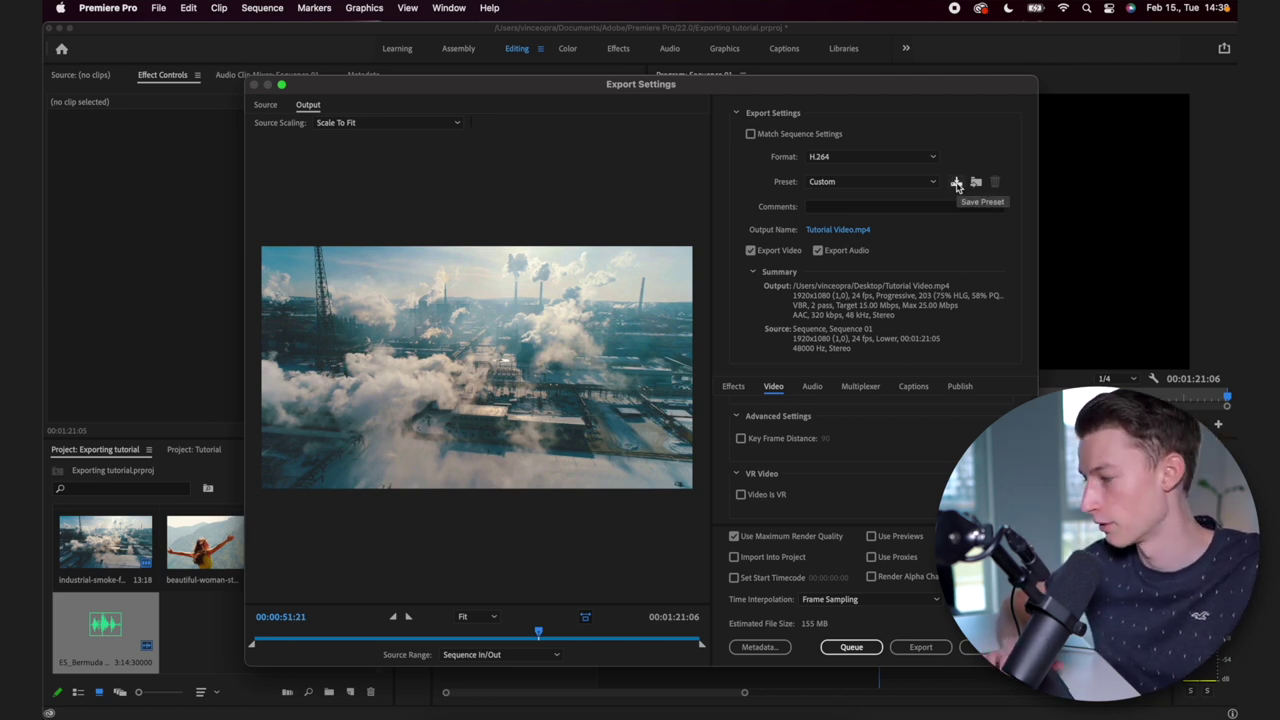
Save the current export settings as a preset named '1080p Youtube Preset'
click(956, 184)
click(612, 360)
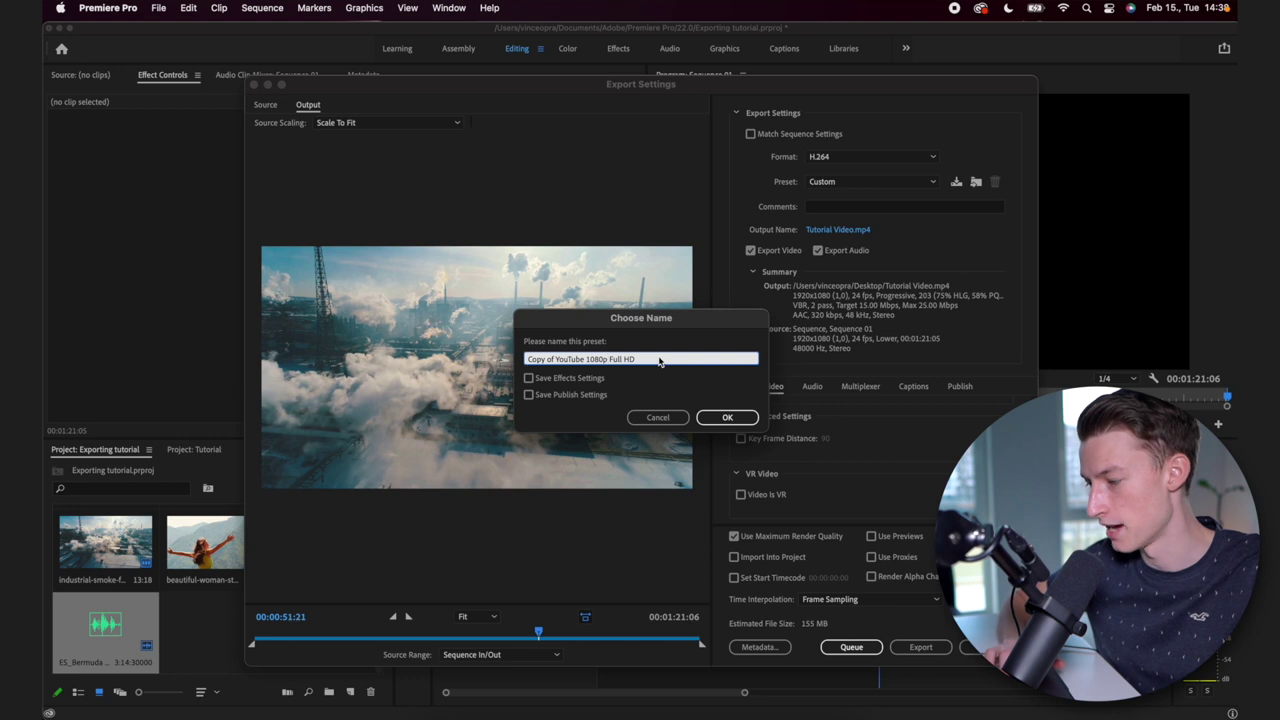
key(super+a)
key(BackSpace)
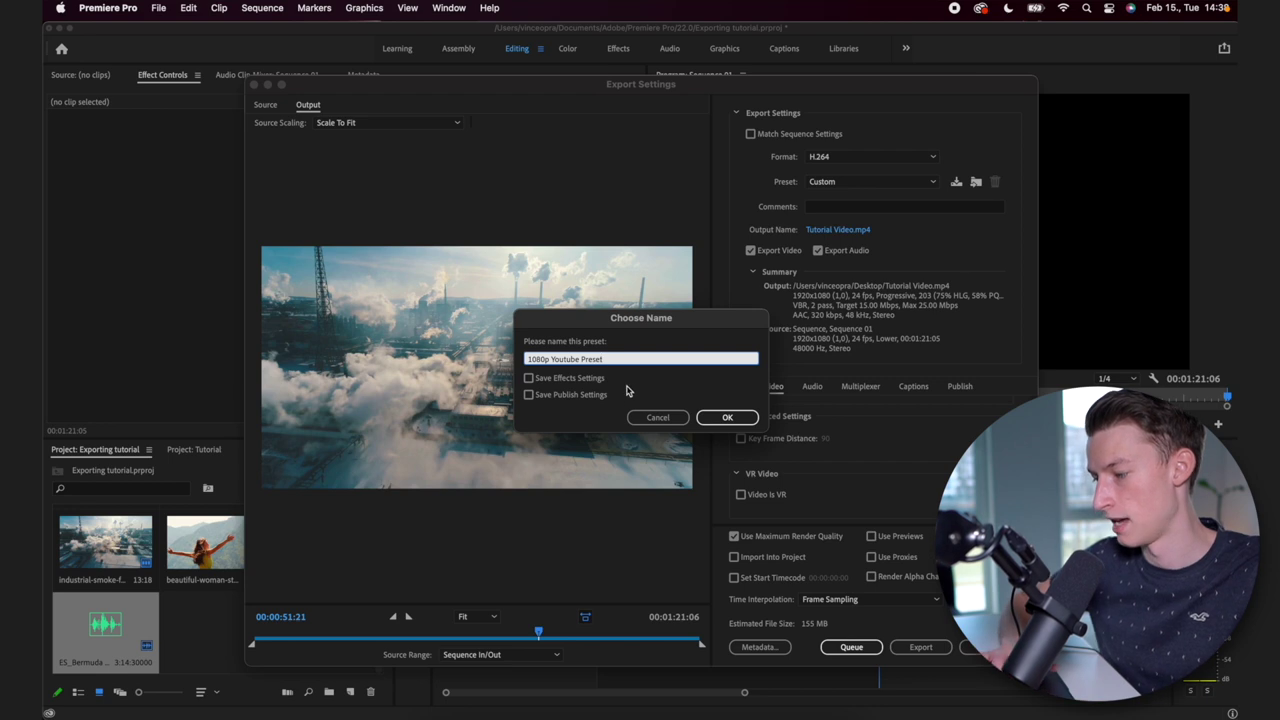
click(715, 416)
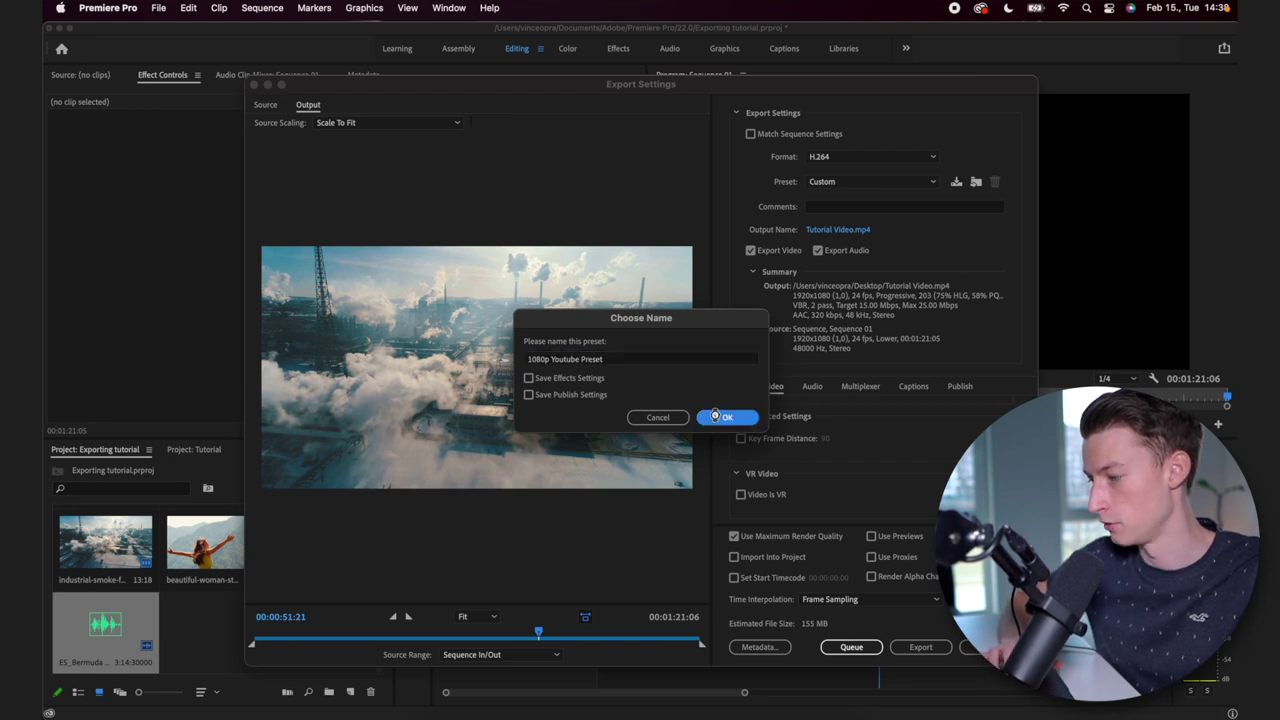
Verify '1080p Youtube Preset' is selected in the Preset list, then start the export
click(892, 182)
scroll(892, 210, down, 3)
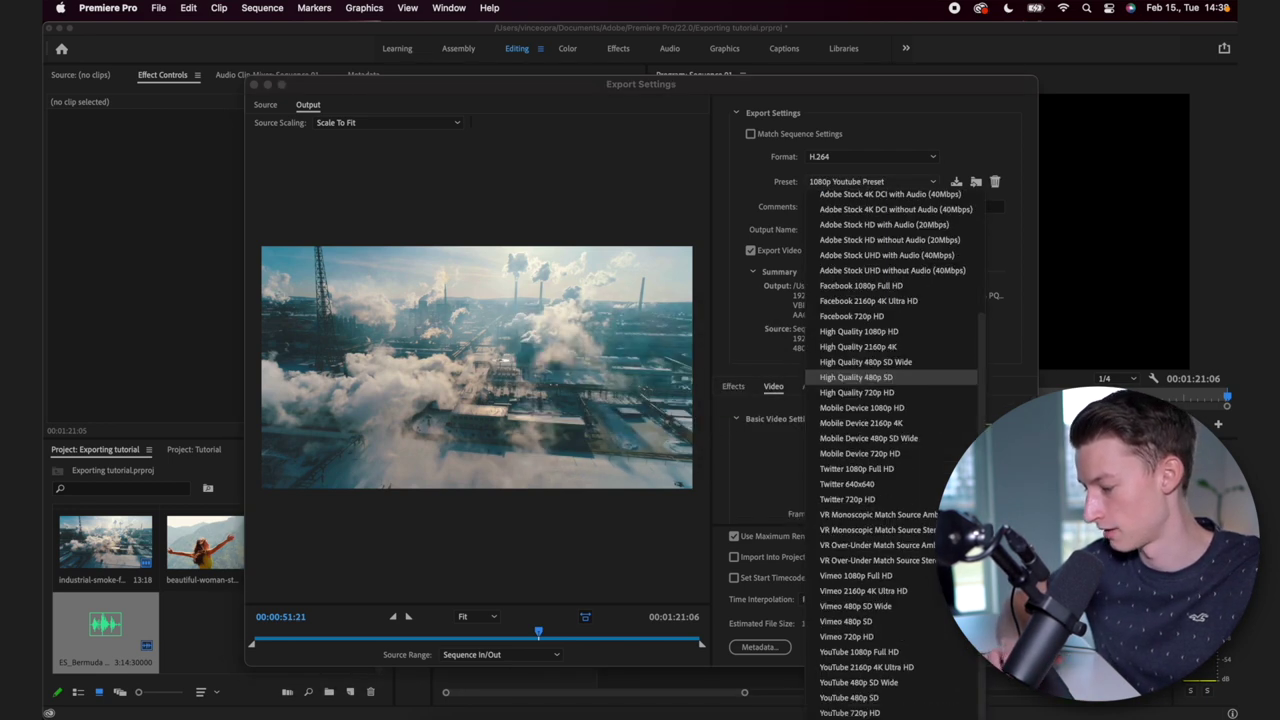
scroll(850, 205, up, 4)
click(848, 182)
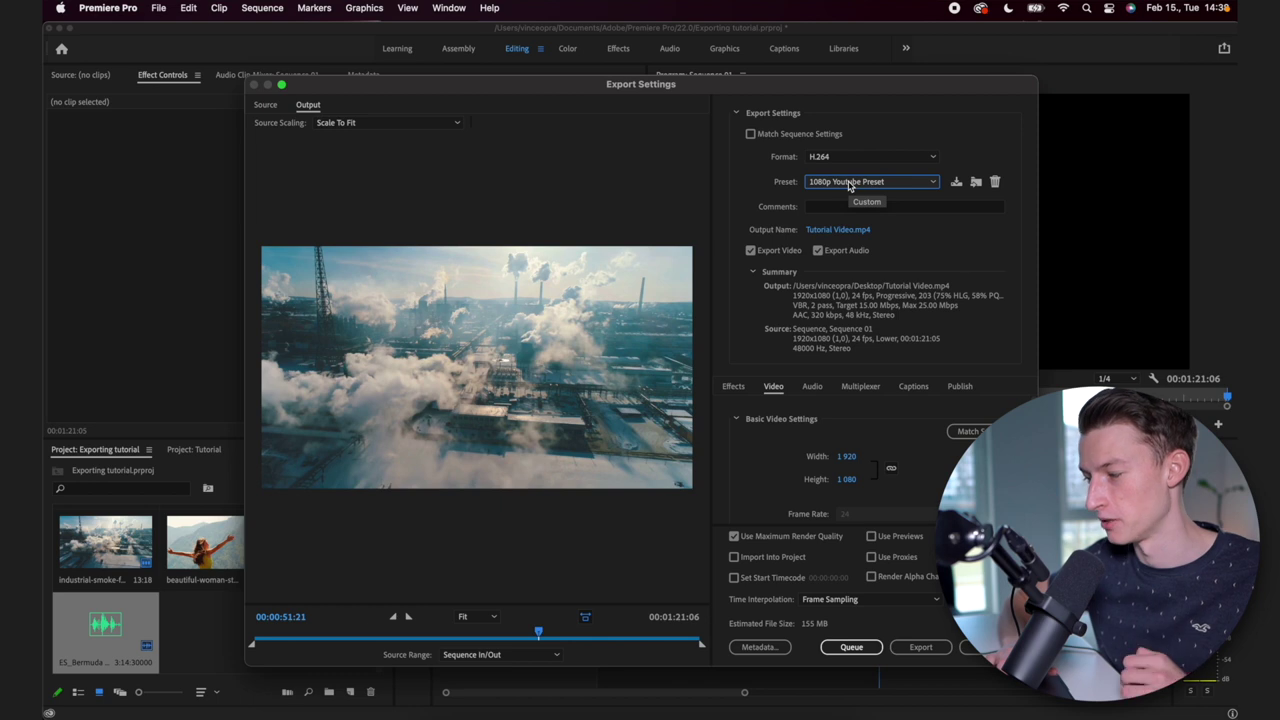
click(851, 650)
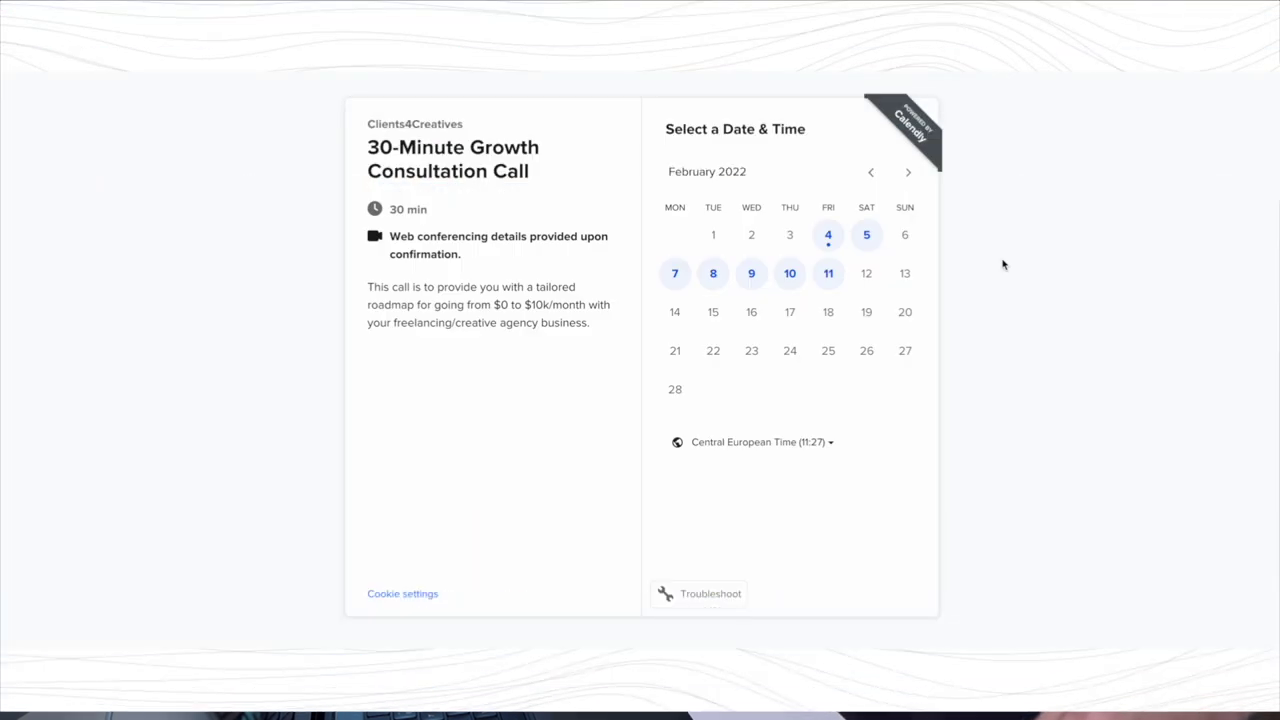
Confirm the 11:00 slot on Monday, February 7 and scroll through the Enter Details form
click(683, 276)
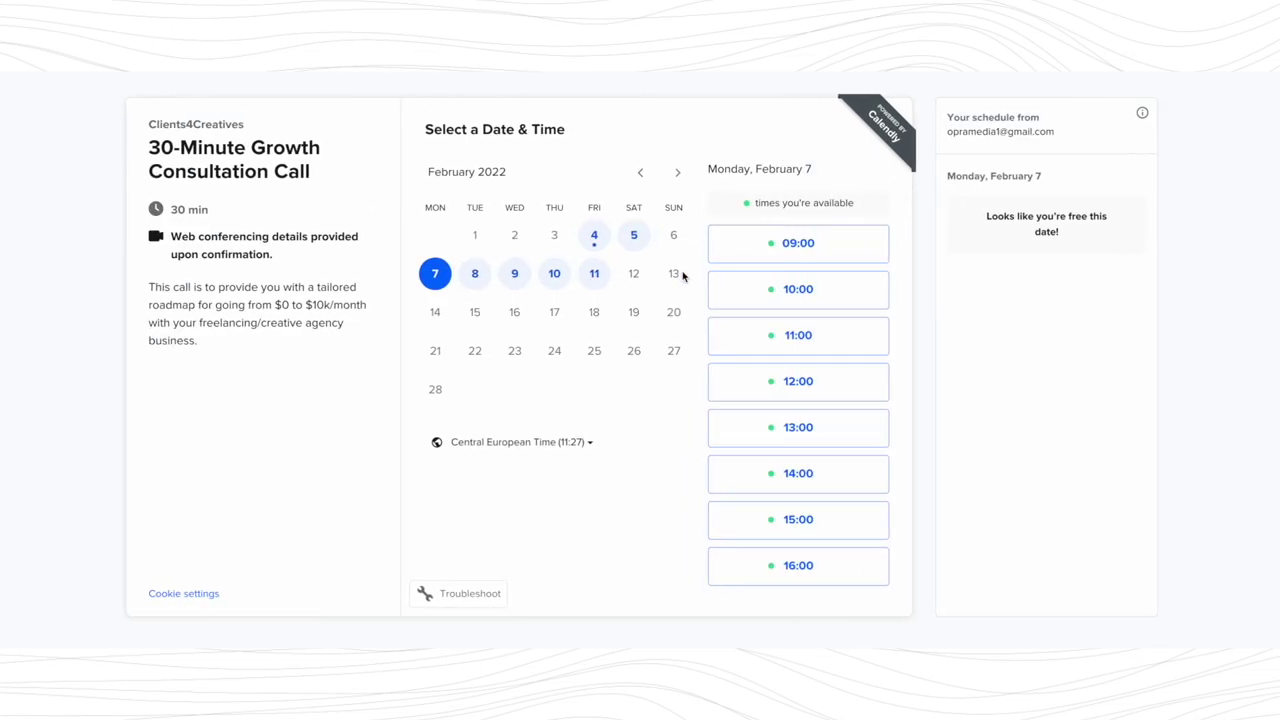
click(795, 336)
click(831, 335)
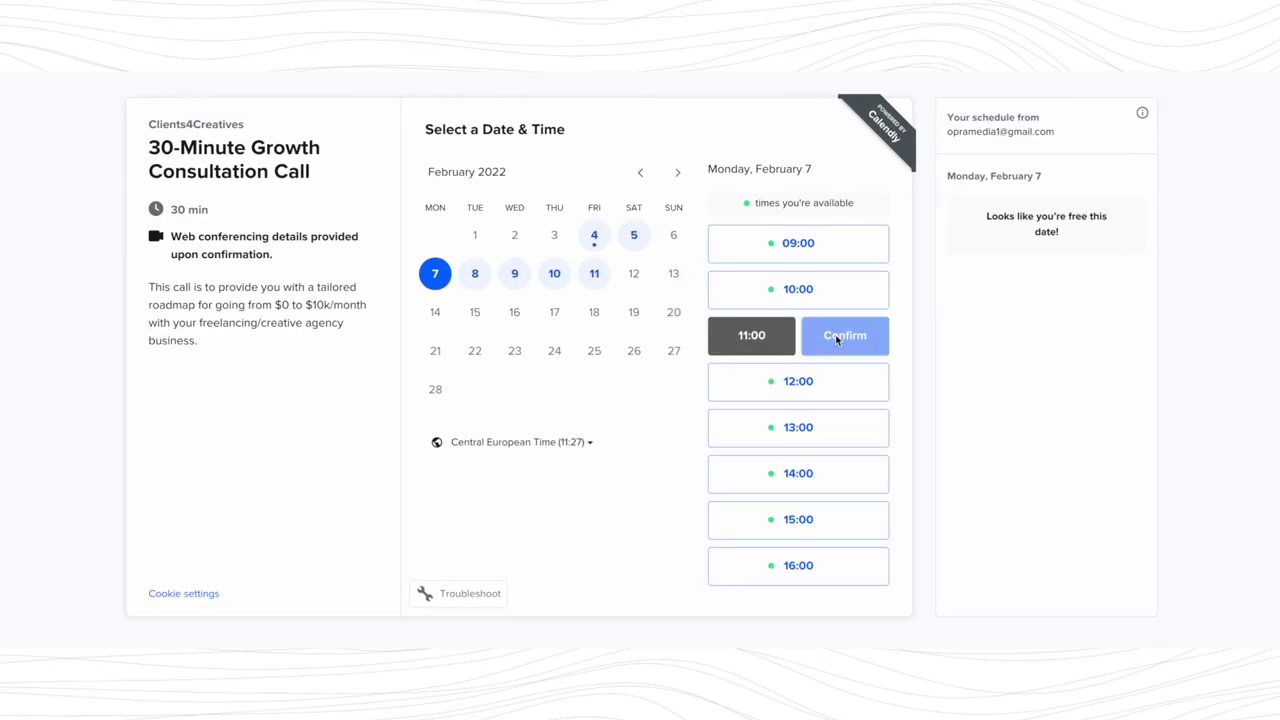
scroll(911, 337, down, 3)
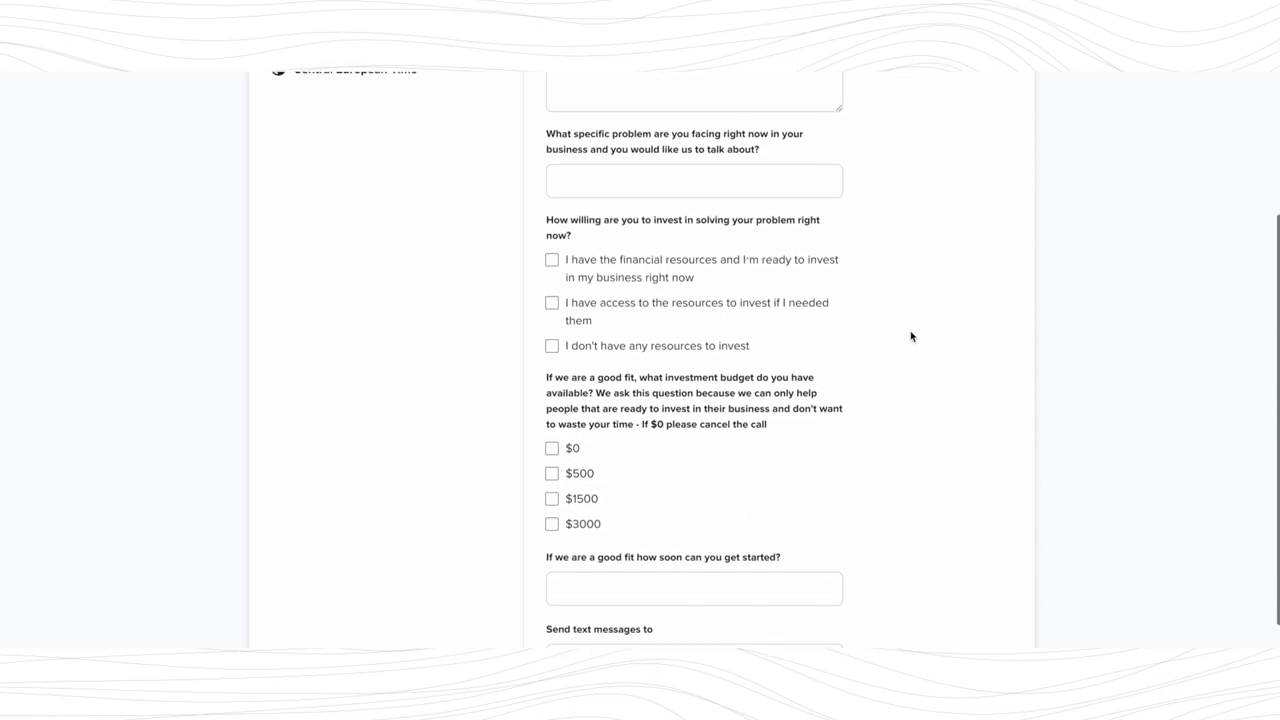
scroll(911, 337, down, 2)
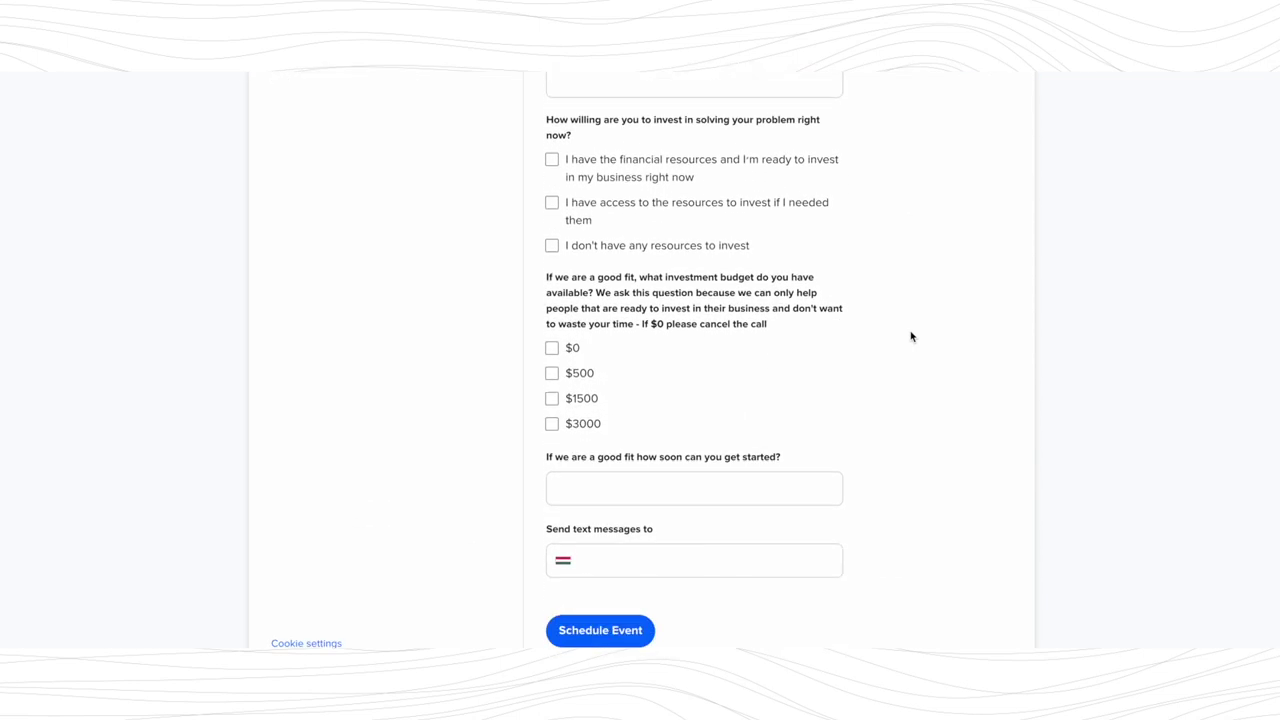